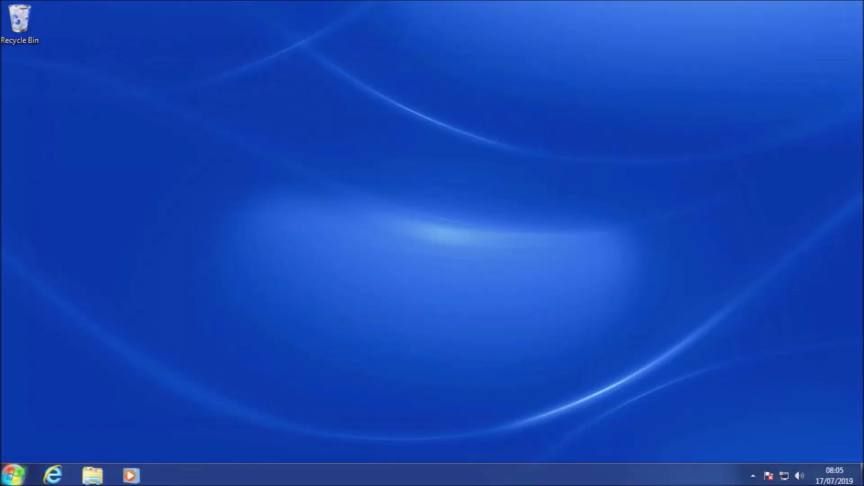
Review the computer's System information window from Computer's Properties, then close it
{"action": "left_click", "coordinate": [12, 476]}
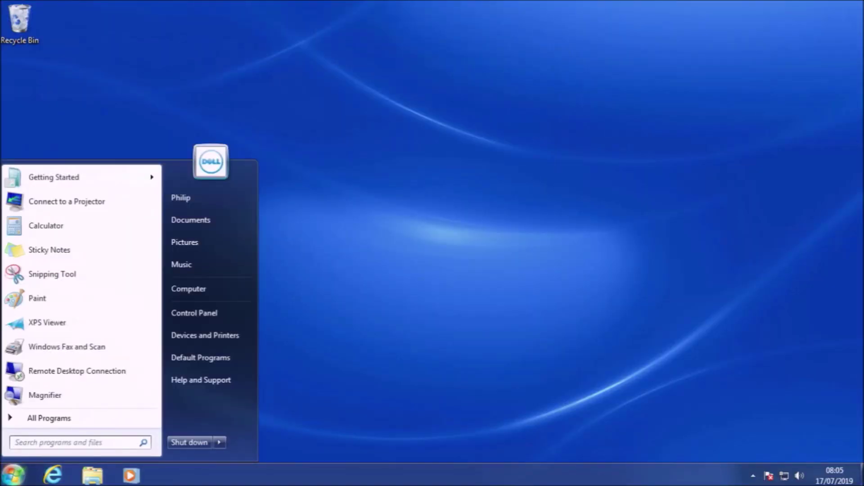
{"action": "right_click", "coordinate": [226, 290]}
{"action": "left_click", "coordinate": [277, 400]}
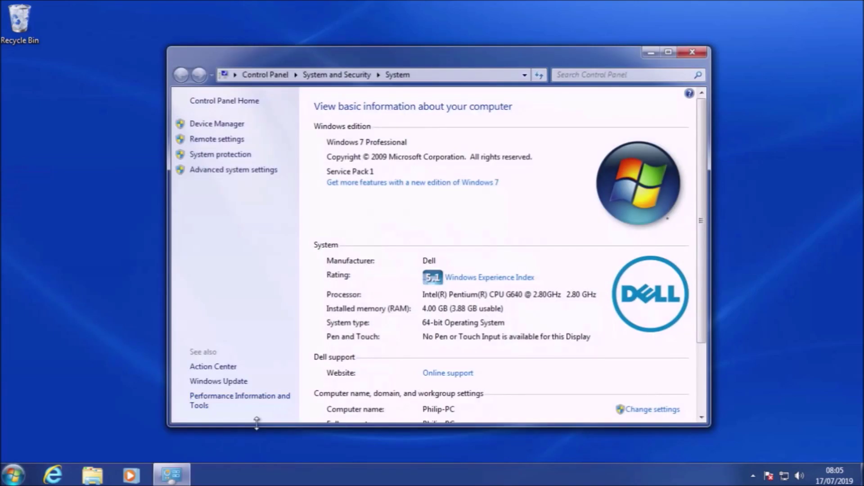
{"action": "left_click", "coordinate": [670, 53]}
{"action": "scroll", "coordinate": [446, 394], "scroll_direction": "down", "scroll_amount": 1}
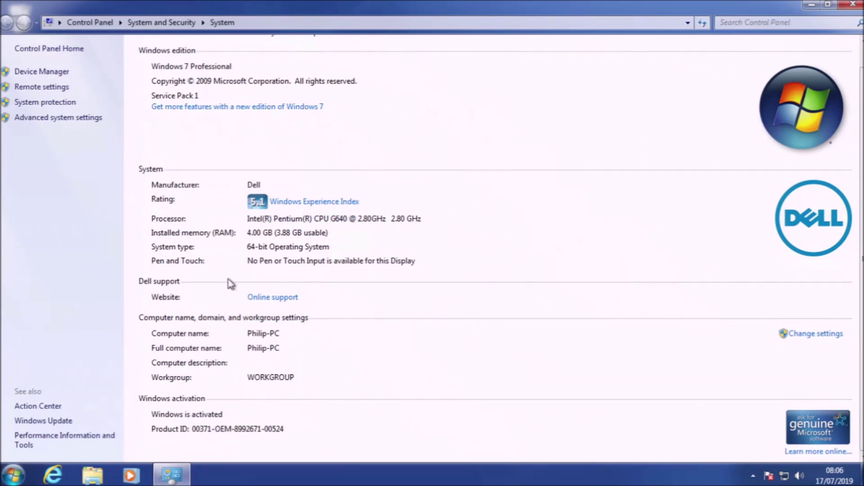
{"action": "scroll", "coordinate": [322, 320], "scroll_direction": "up", "scroll_amount": 1}
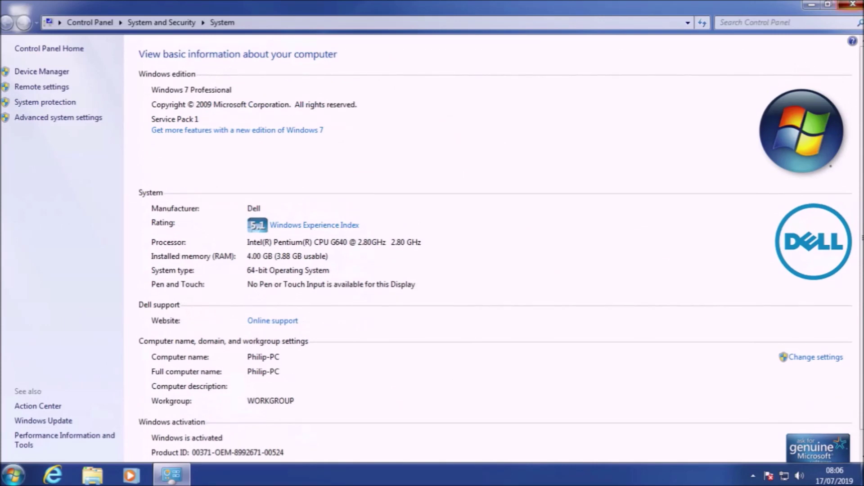
{"action": "left_click", "coordinate": [852, 4]}
Search 'rweverything' in maximized Internet Explorer and reach the RWEverything download page past the certificate warning
{"action": "left_click", "coordinate": [50, 477]}
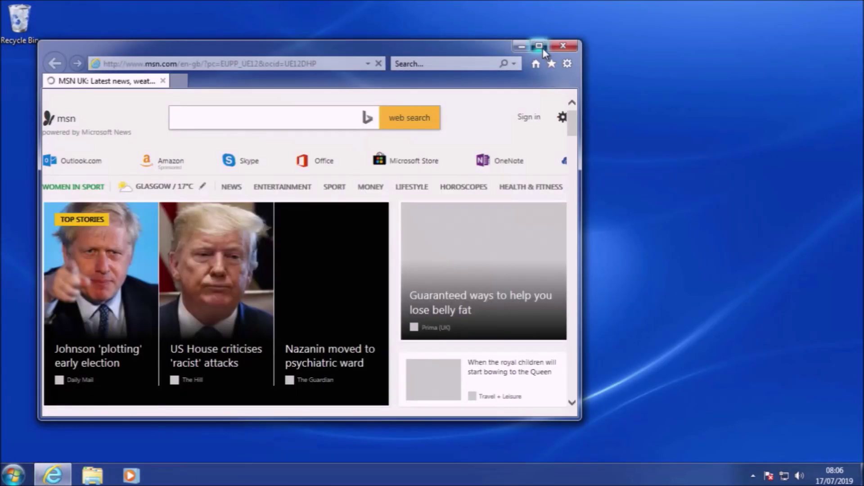
{"action": "left_click", "coordinate": [542, 47]}
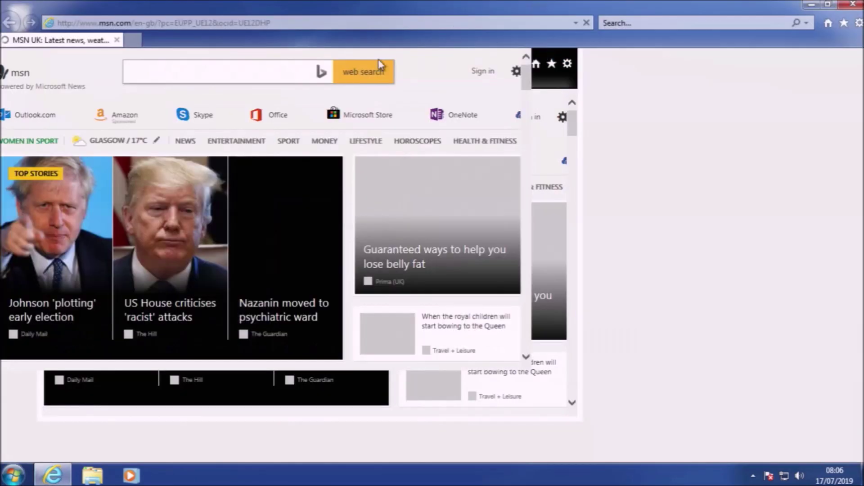
{"action": "type", "text": "r"}
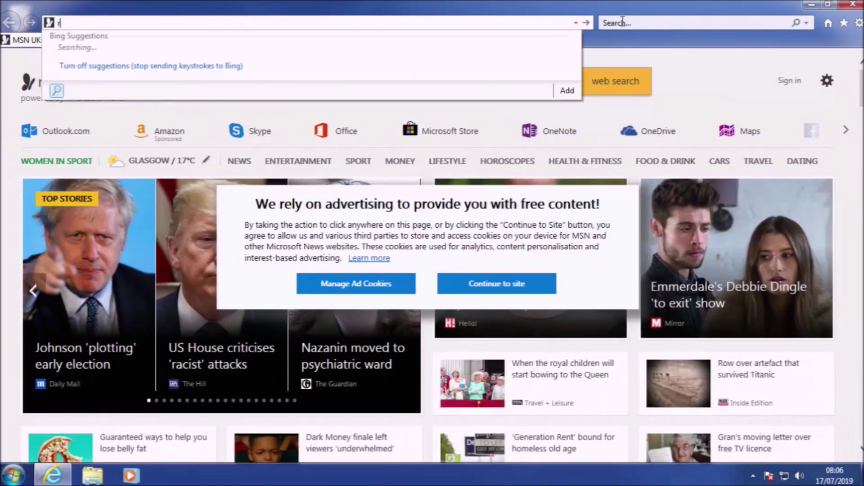
{"action": "type", "text": "weverything"}
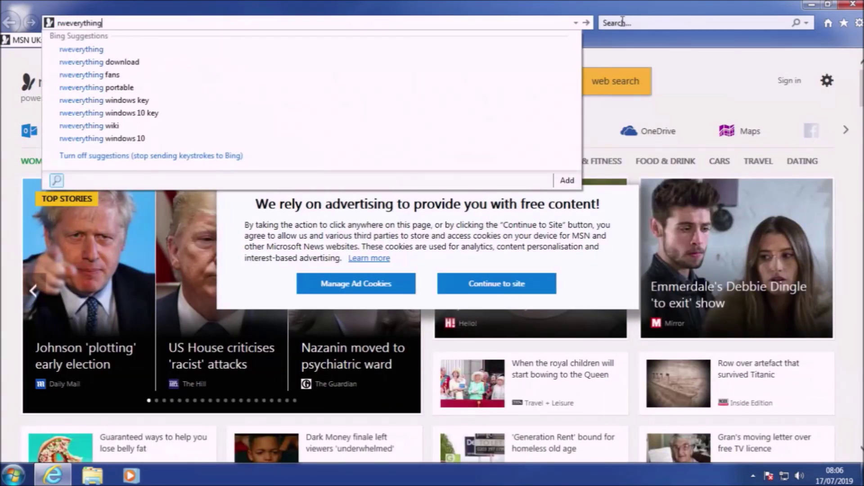
{"action": "key", "text": "Return"}
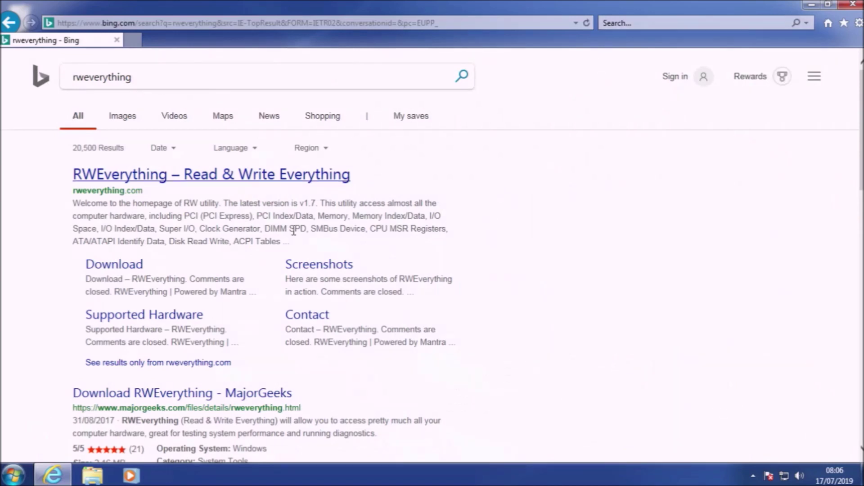
{"action": "left_click", "coordinate": [100, 269]}
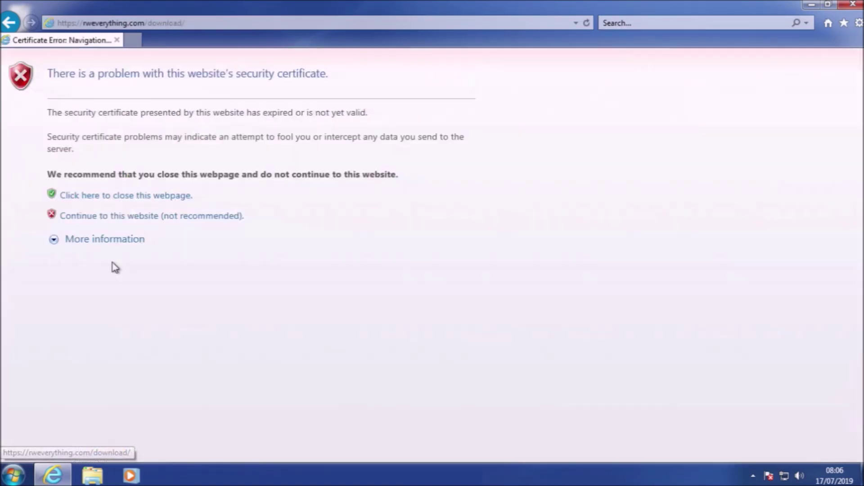
{"action": "left_click", "coordinate": [127, 221]}
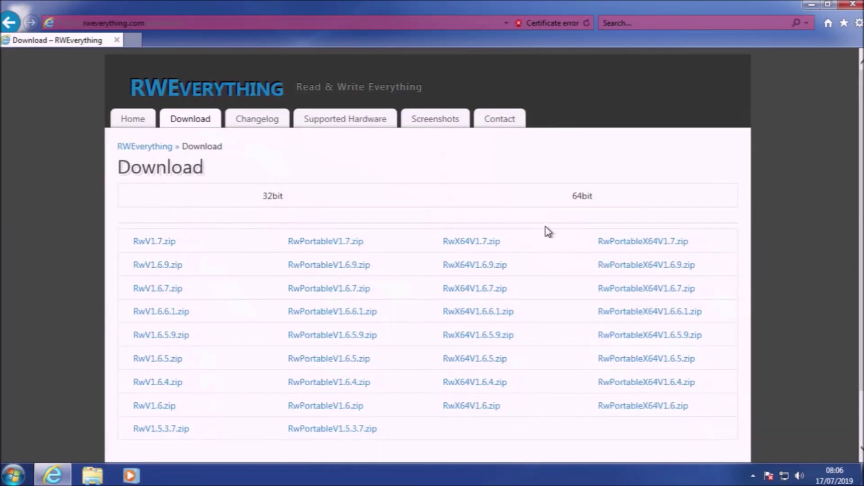
Save RwPortableX64V1.7.zip to Downloads and show it in its folder
{"action": "left_click", "coordinate": [617, 242]}
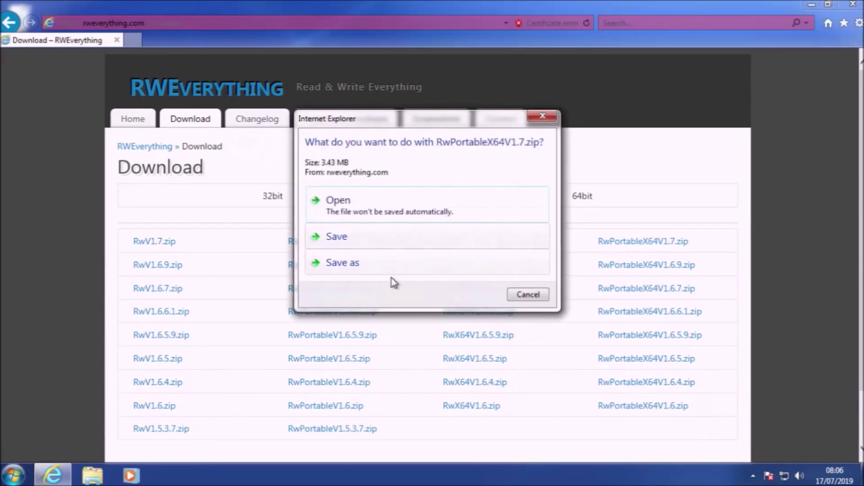
{"action": "left_click", "coordinate": [395, 247]}
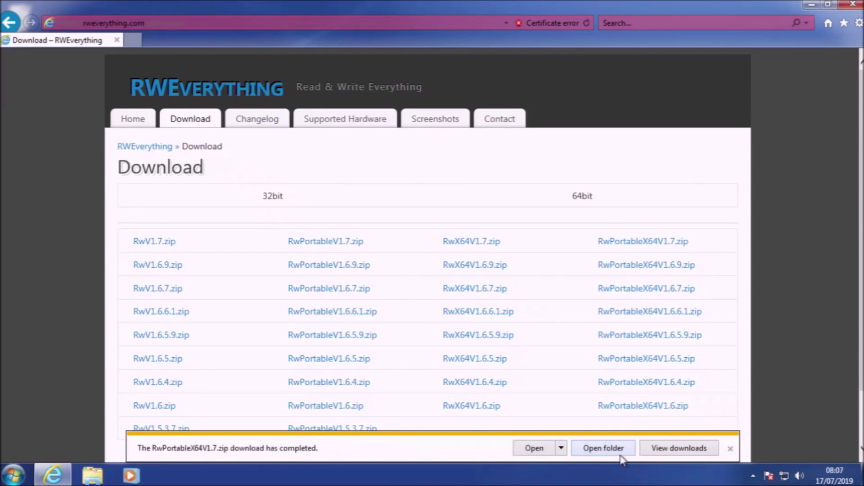
{"action": "left_click", "coordinate": [604, 449]}
Extract all files from RwPortableX64V1.7.zip into the default folder
{"action": "left_click", "coordinate": [812, 4]}
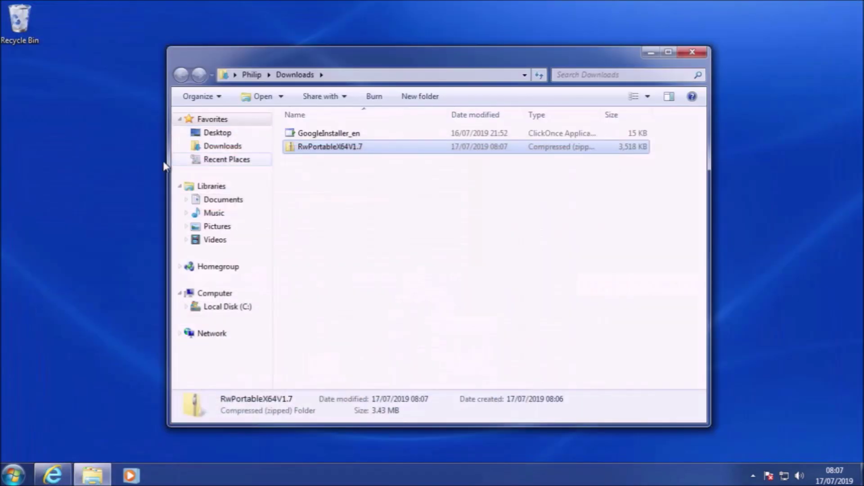
{"action": "right_click", "coordinate": [294, 147]}
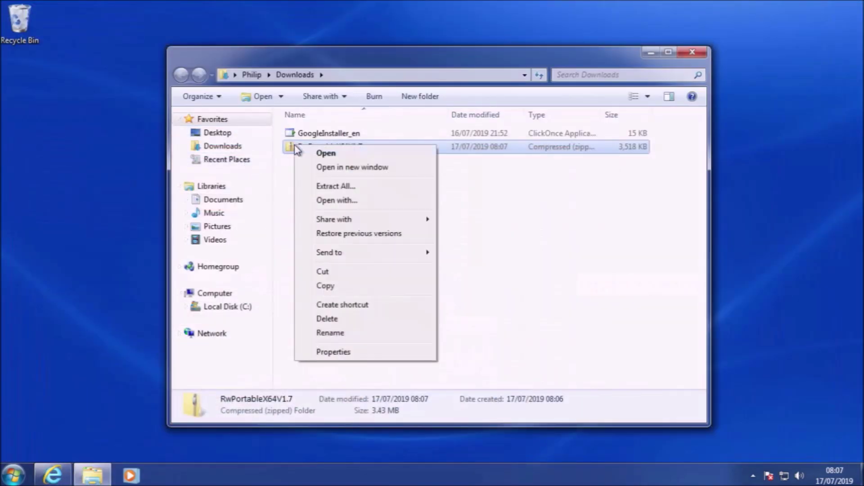
{"action": "left_click", "coordinate": [322, 185]}
{"action": "left_click", "coordinate": [554, 359]}
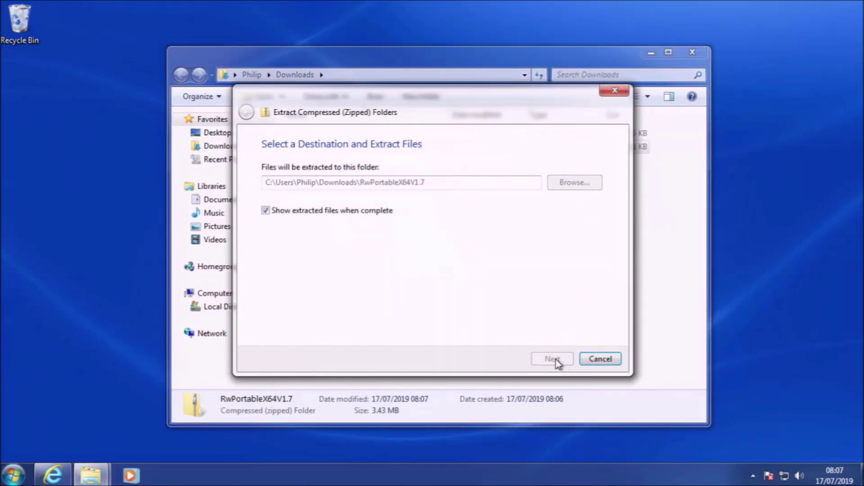
Run Rw from Win64 > Portable with administrator approval
{"action": "left_click", "coordinate": [324, 151]}
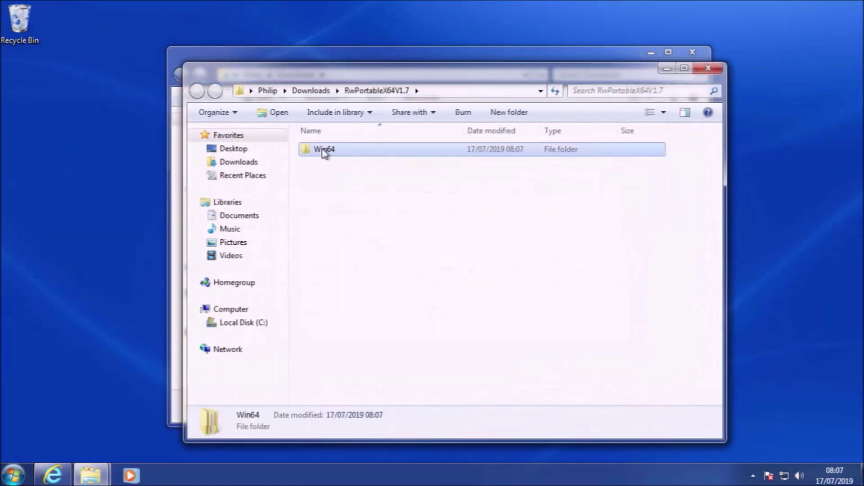
{"action": "double_click", "coordinate": [324, 151]}
{"action": "double_click", "coordinate": [323, 150]}
{"action": "left_click", "coordinate": [306, 284]}
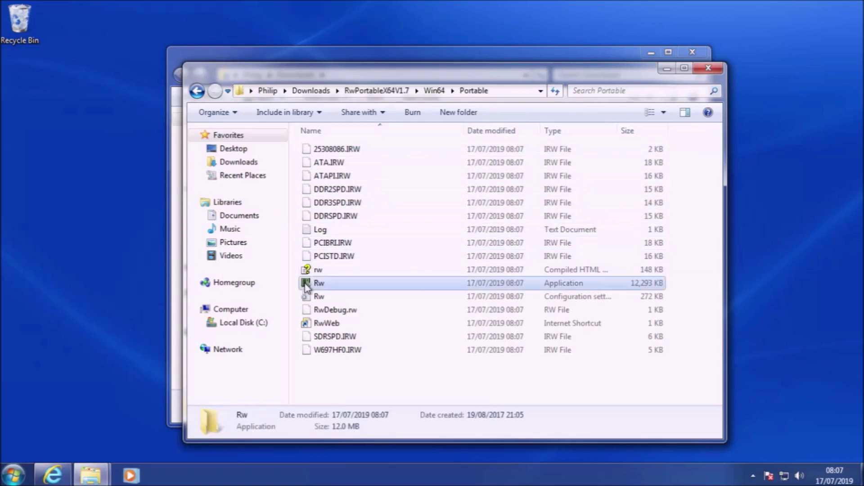
{"action": "double_click", "coordinate": [306, 285]}
{"action": "left_click", "coordinate": [529, 295]}
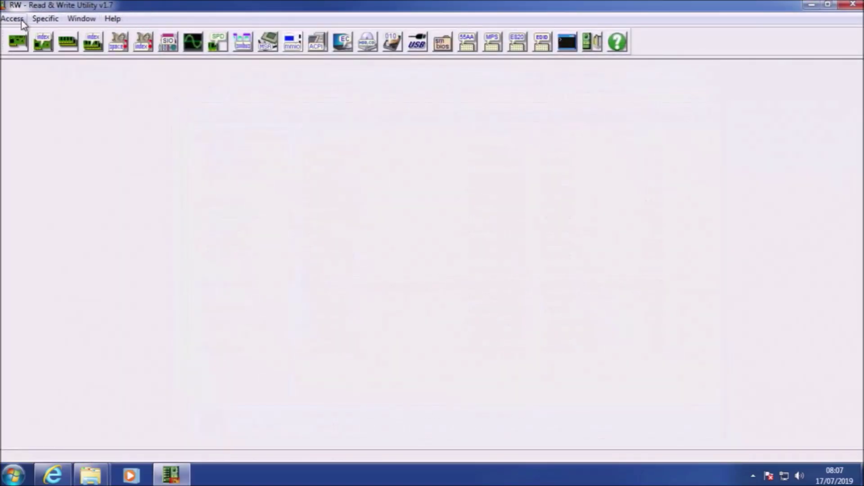
Open the ACPI Tables viewer maximized and show the SLIC table
{"action": "left_click", "coordinate": [13, 19]}
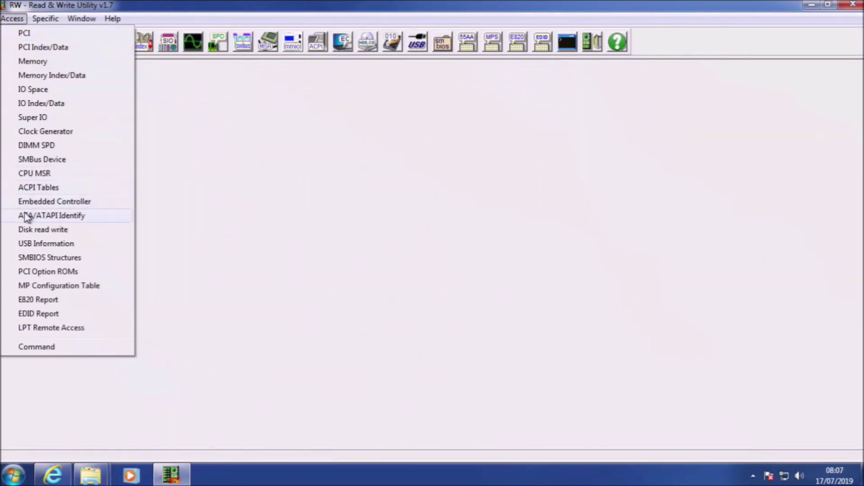
{"action": "left_click", "coordinate": [38, 187]}
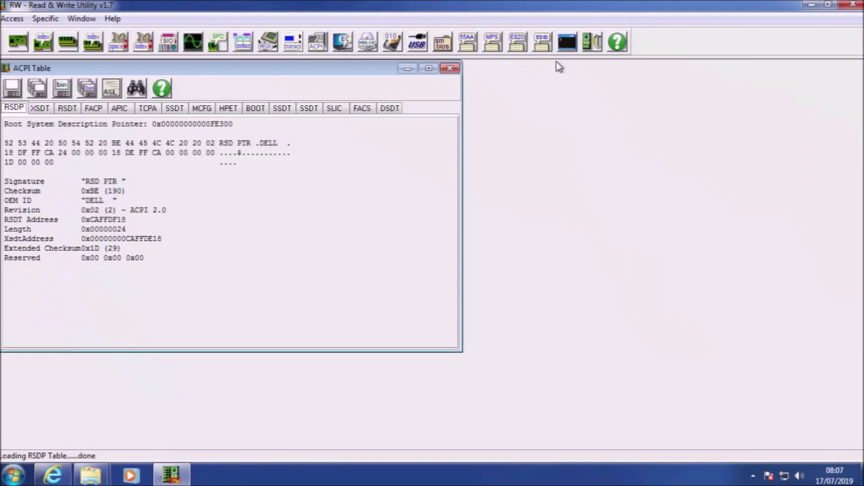
{"action": "left_click", "coordinate": [434, 70]}
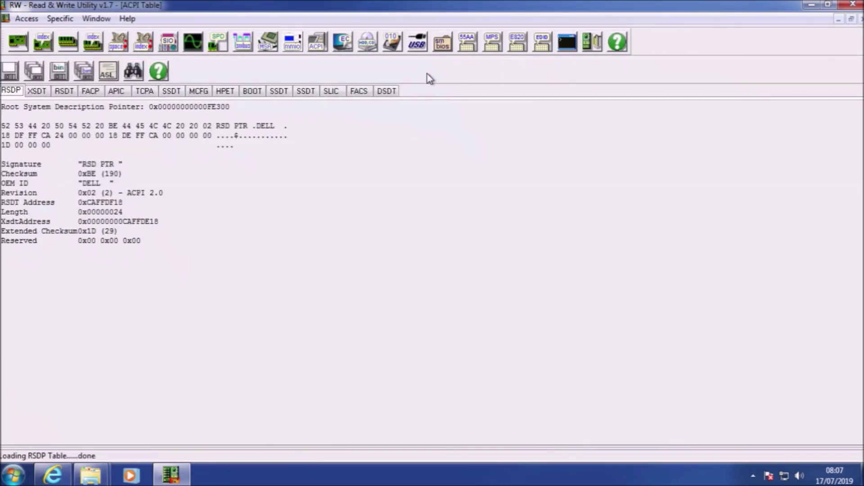
{"action": "left_click", "coordinate": [335, 91]}
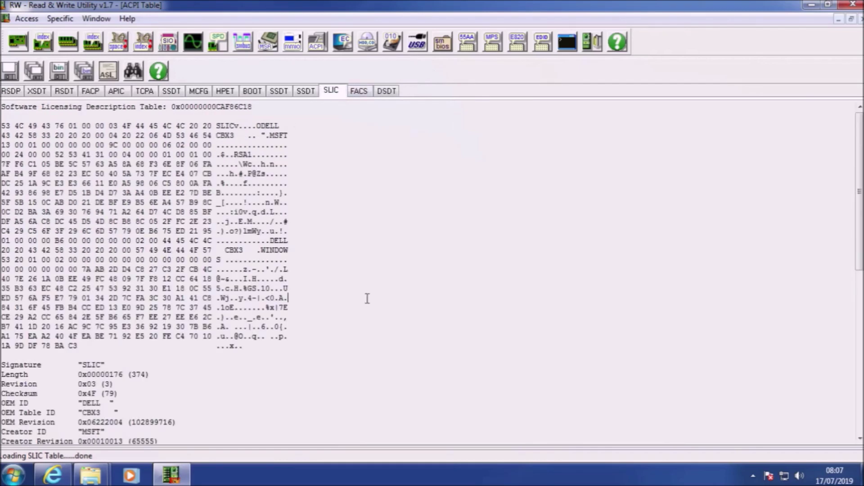
Highlight OEM ID DELL and SLIC Ver v2.1 in the SLIC Marker Structure, then close RW
{"action": "scroll", "coordinate": [368, 299], "scroll_direction": "down", "scroll_amount": 7}
{"action": "scroll", "coordinate": [16, 230], "scroll_direction": "down", "scroll_amount": 4}
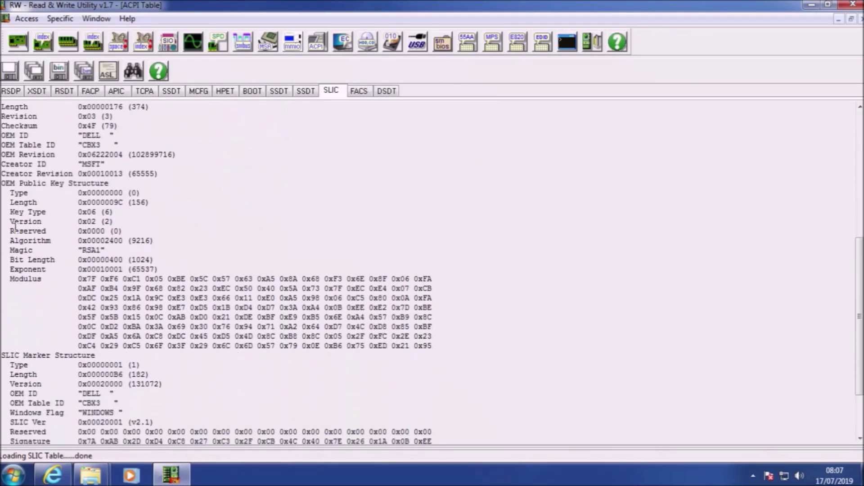
{"action": "scroll", "coordinate": [16, 228], "scroll_direction": "down", "scroll_amount": 2}
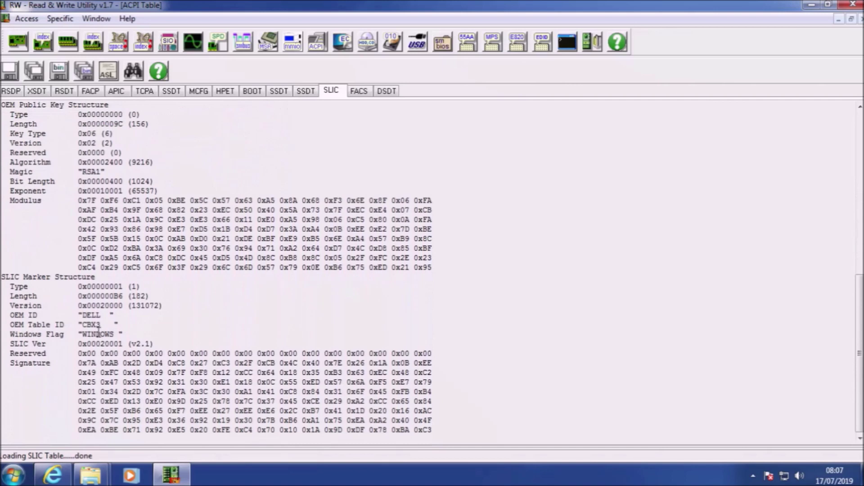
{"action": "left_click_drag", "start_coordinate": [114, 315], "coordinate": [2, 318]}
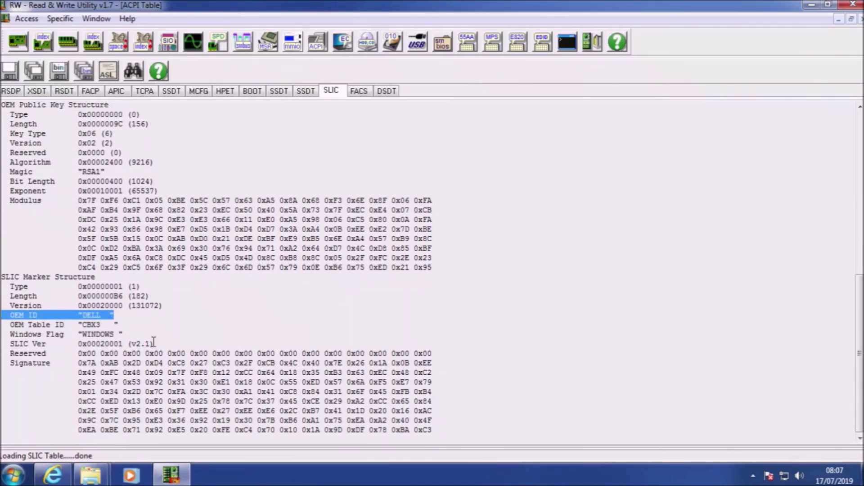
{"action": "left_click_drag", "start_coordinate": [156, 346], "coordinate": [4, 348]}
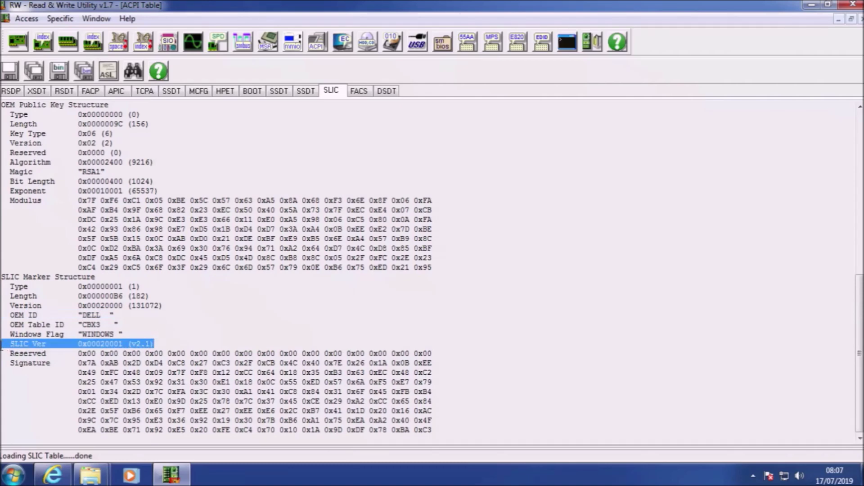
{"action": "left_click", "coordinate": [853, 4]}
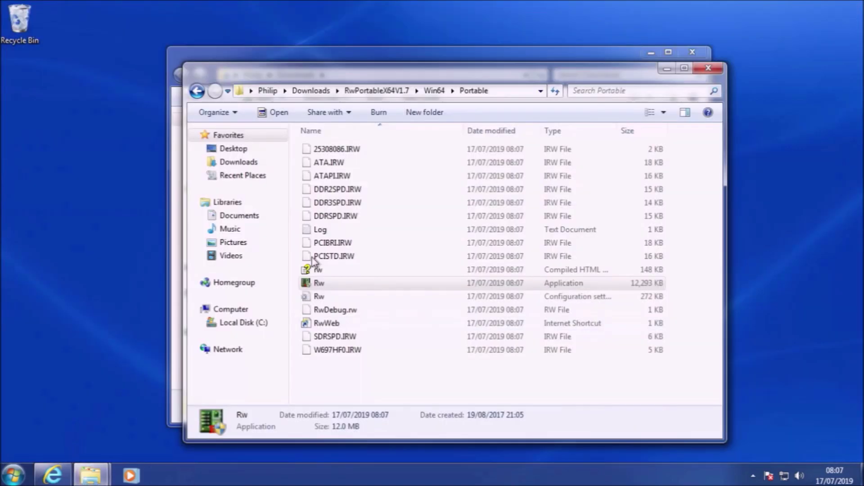
Close the Portable and Downloads windows and search Bing for 'windows 10 media creation tool'
{"action": "left_click", "coordinate": [708, 68]}
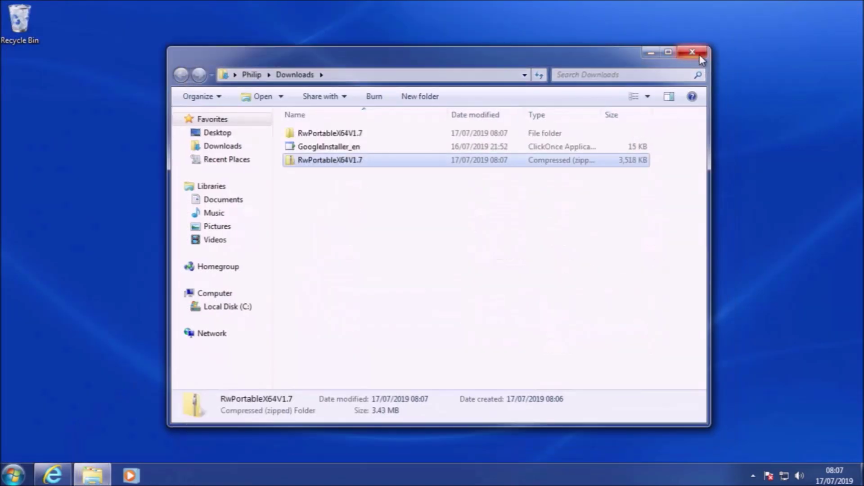
{"action": "left_click", "coordinate": [693, 52]}
{"action": "left_click", "coordinate": [52, 475]}
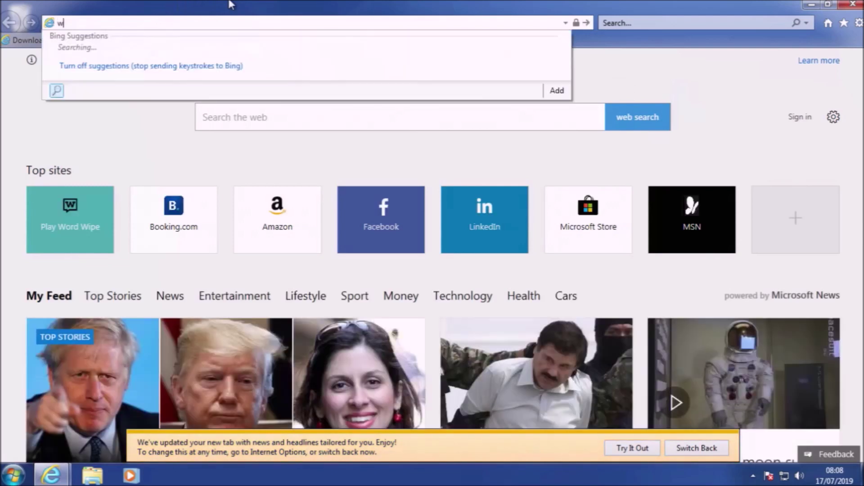
{"action": "type", "text": " media cre"}
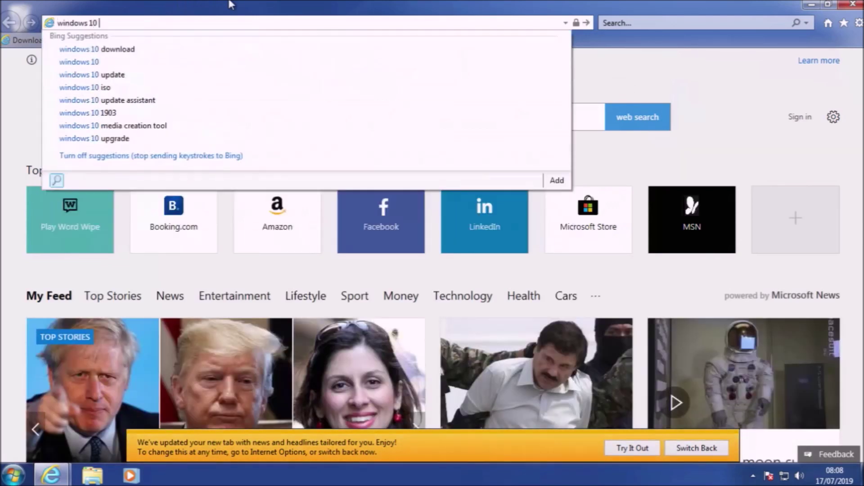
{"action": "type", "text": "ation tool"}
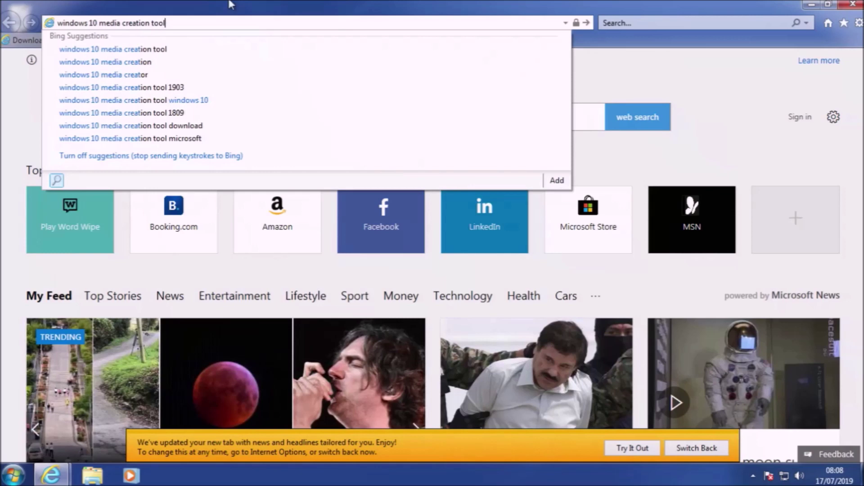
{"action": "key", "text": "Return"}
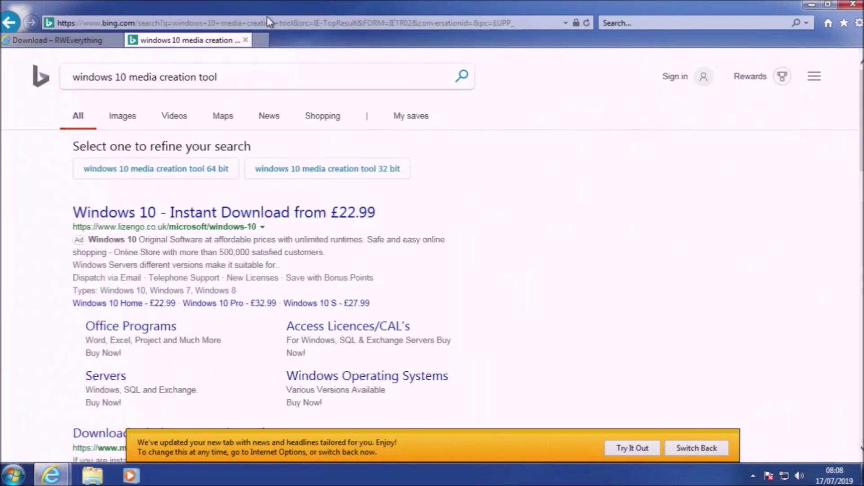
{"action": "scroll", "coordinate": [257, 303], "scroll_direction": "down", "scroll_amount": 2}
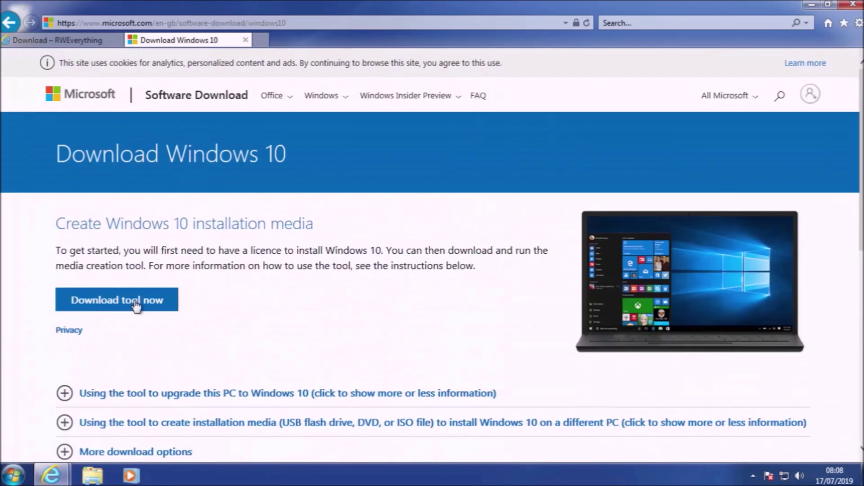
Download and save MediaCreationTool1903.exe, then open its Downloads folder
{"action": "left_click", "coordinate": [136, 306]}
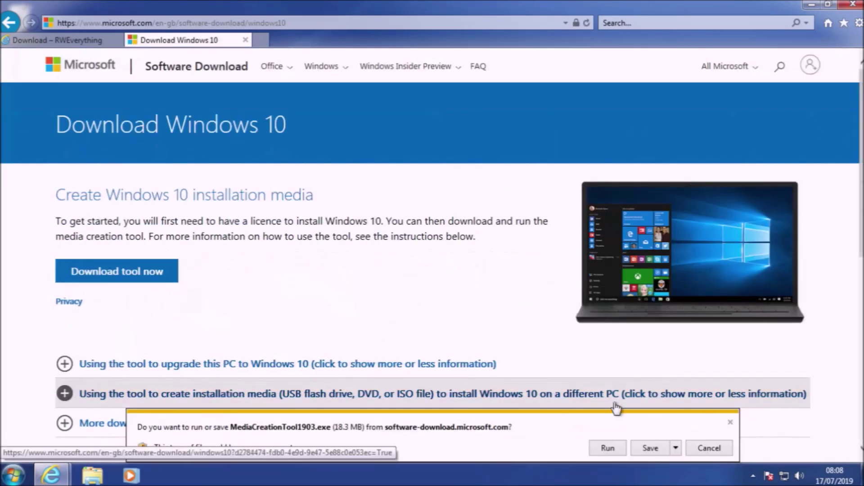
{"action": "left_click", "coordinate": [665, 450]}
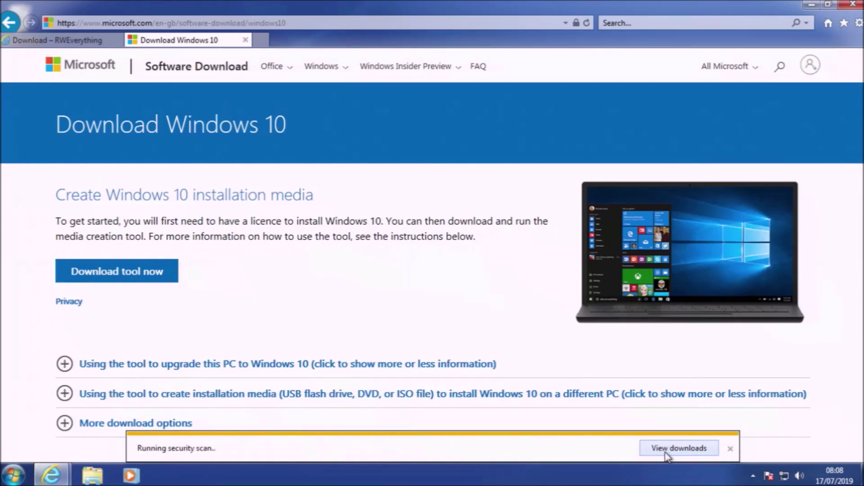
{"action": "left_click", "coordinate": [607, 452]}
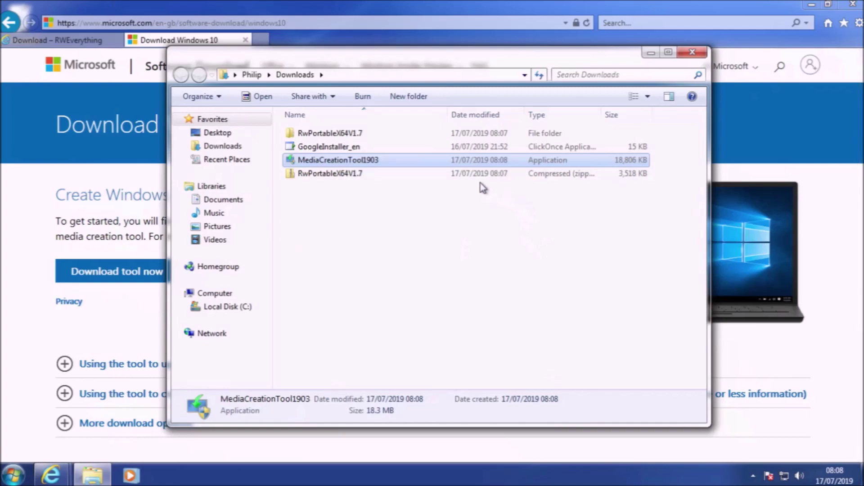
Run MediaCreationTool1903 with UAC approval, then minimize Internet Explorer and the Downloads window
{"action": "double_click", "coordinate": [427, 161]}
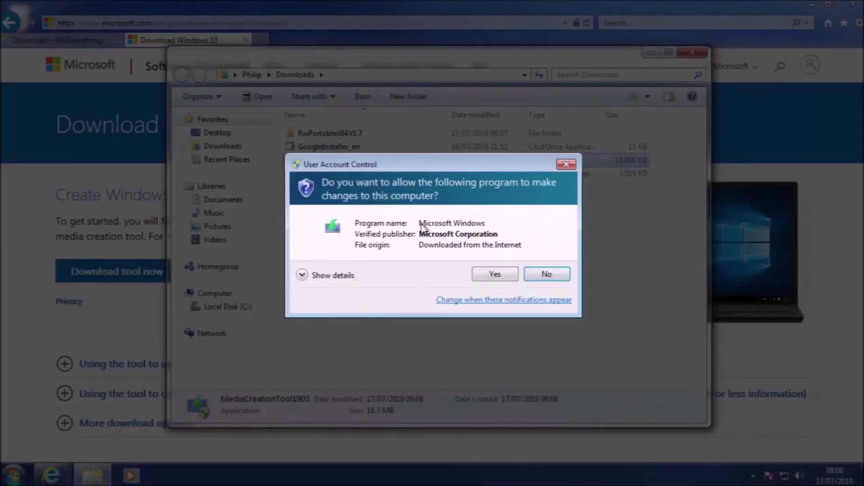
{"action": "left_click", "coordinate": [495, 273]}
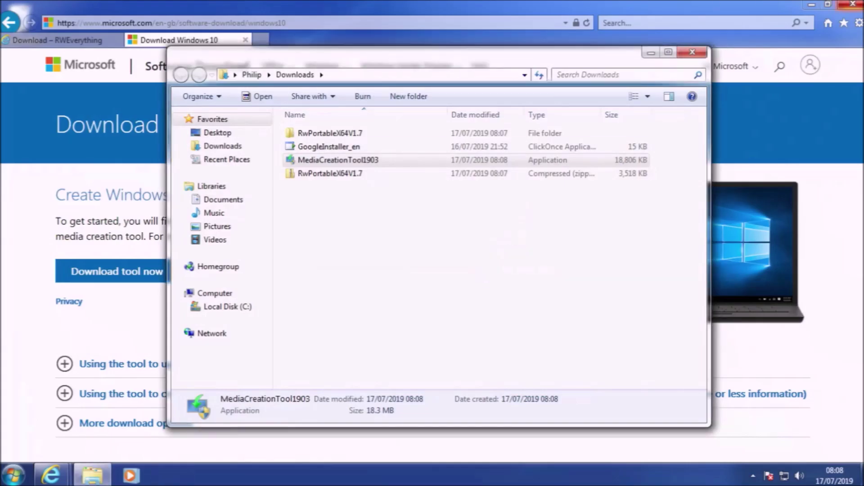
{"action": "left_click", "coordinate": [817, 6]}
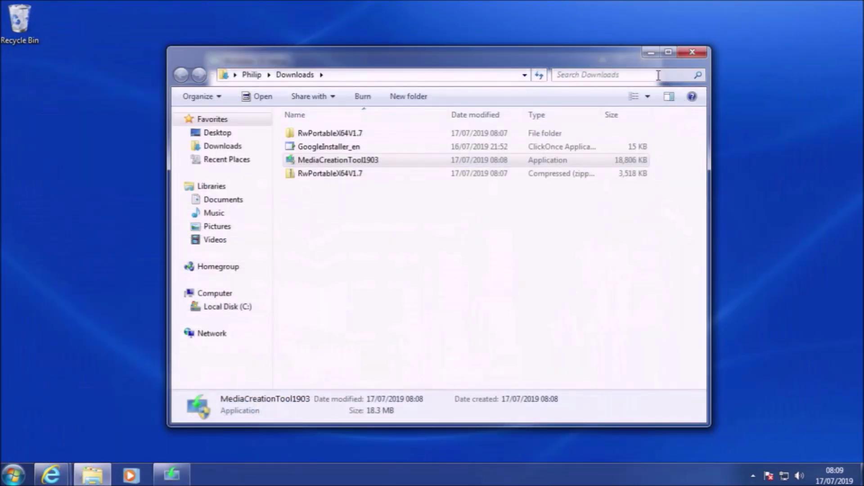
{"action": "left_click", "coordinate": [651, 53]}
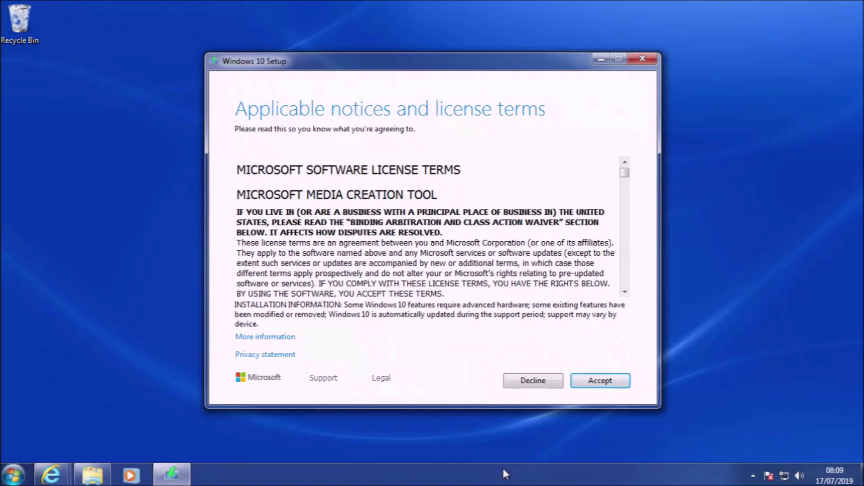
Accept the Applicable notices and license terms
{"action": "left_click", "coordinate": [590, 381]}
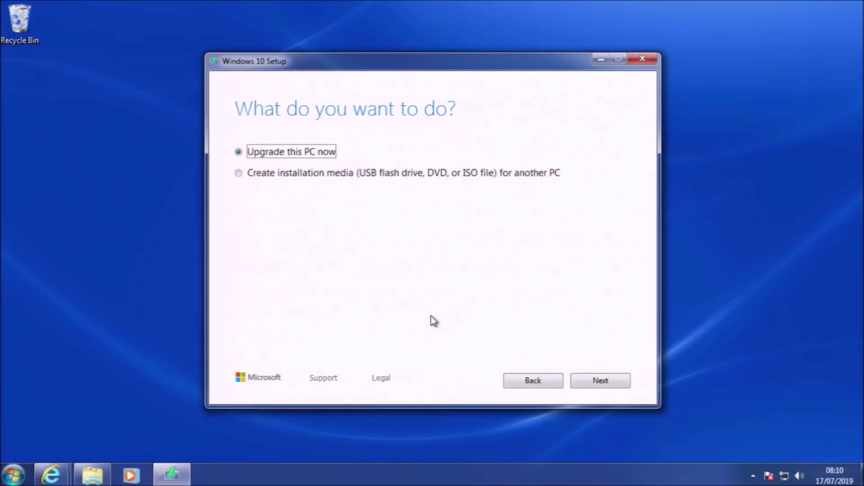
Create installation media for another PC: recommended options off, English (United Kingdom), ISO file
{"action": "left_click", "coordinate": [429, 173]}
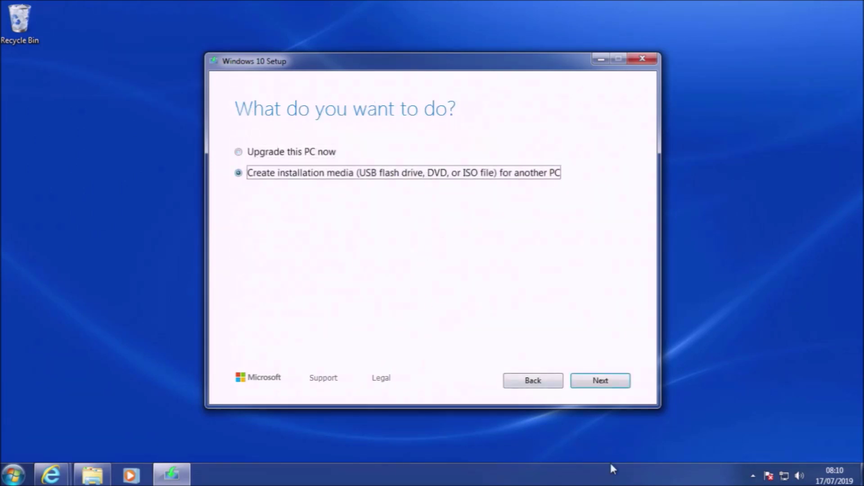
{"action": "left_click", "coordinate": [621, 385]}
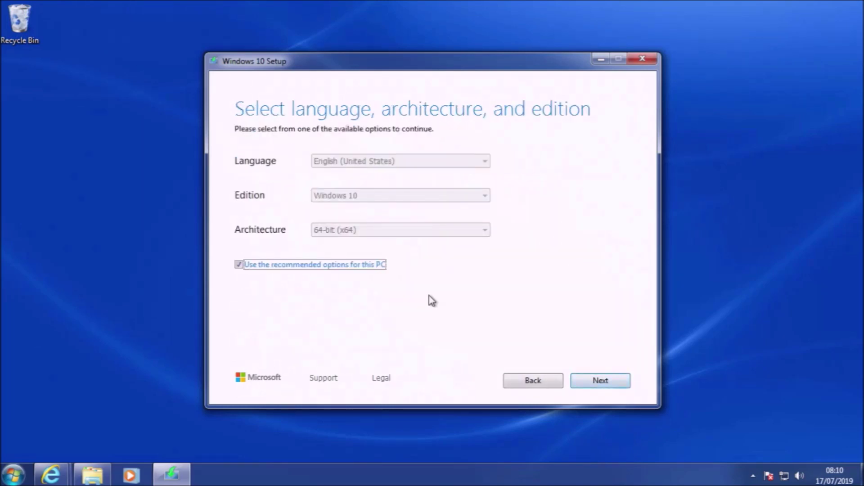
{"action": "left_click", "coordinate": [384, 265]}
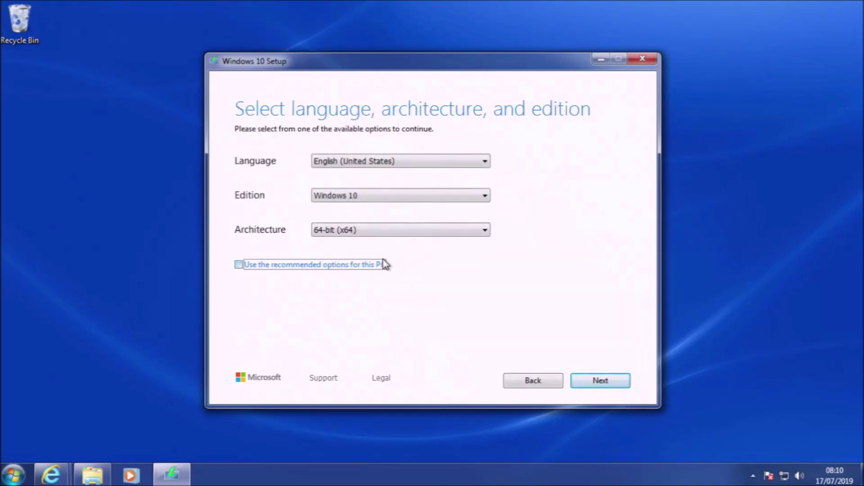
{"action": "left_click", "coordinate": [485, 162]}
{"action": "scroll", "coordinate": [483, 170], "scroll_direction": "up", "scroll_amount": 1}
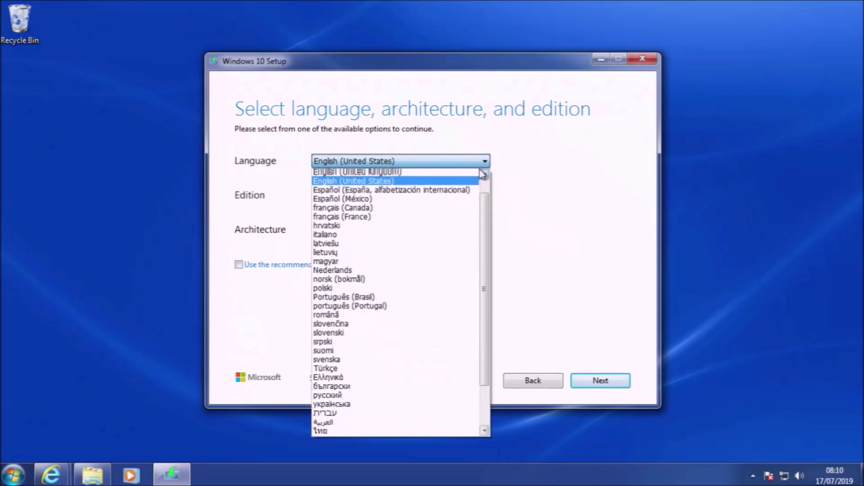
{"action": "left_click", "coordinate": [472, 191]}
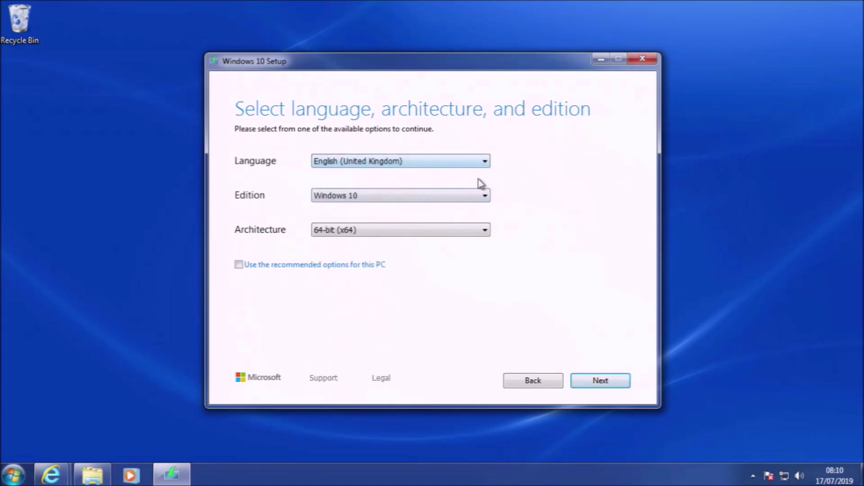
{"action": "left_click", "coordinate": [618, 392]}
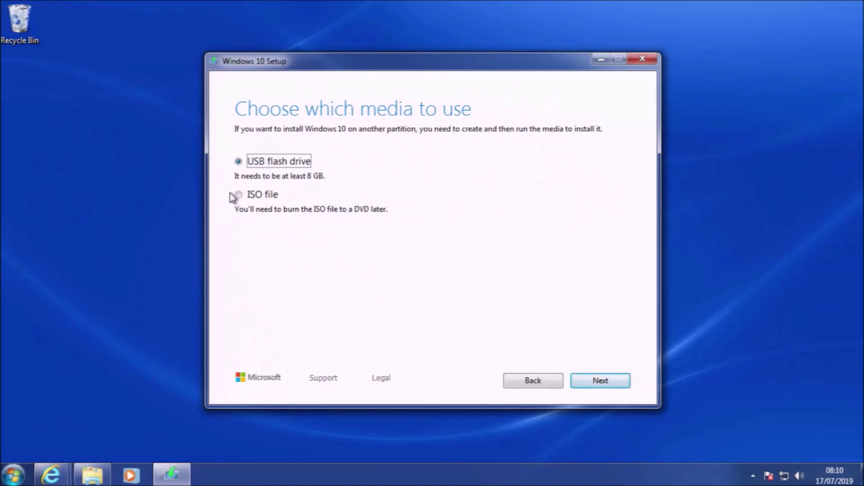
{"action": "left_click", "coordinate": [245, 194]}
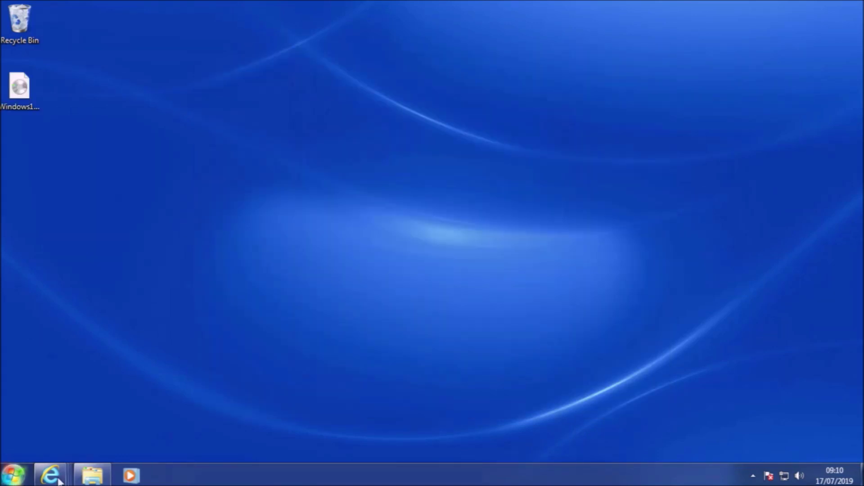
Copy gatherosstate from WIN1903 (E:)\sources to the desktop, below the ISO icon
{"action": "left_click", "coordinate": [92, 475]}
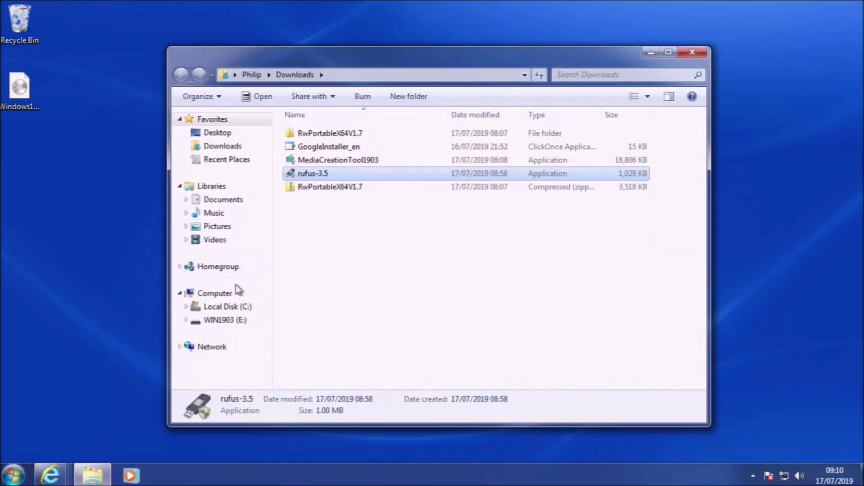
{"action": "left_click", "coordinate": [239, 321]}
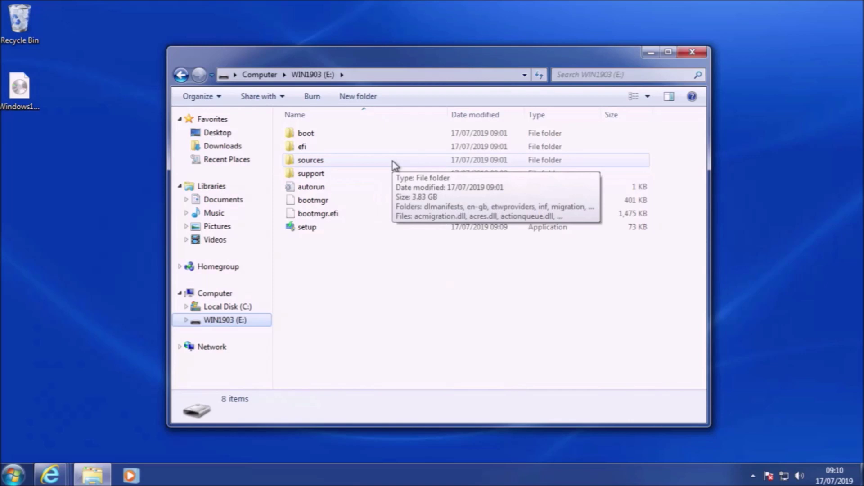
{"action": "double_click", "coordinate": [393, 162]}
{"action": "scroll", "coordinate": [410, 208], "scroll_direction": "down", "scroll_amount": 4}
{"action": "scroll", "coordinate": [411, 208], "scroll_direction": "down", "scroll_amount": 15}
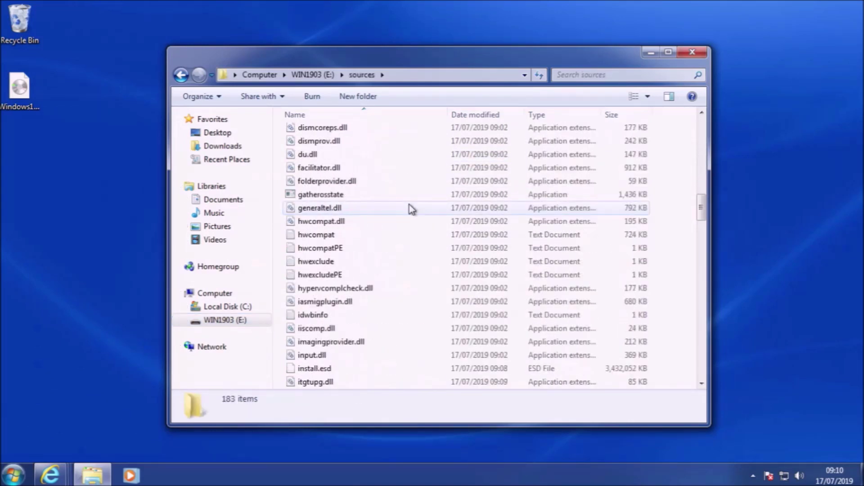
{"action": "left_click_drag", "start_coordinate": [378, 195], "coordinate": [77, 156]}
{"action": "left_click_drag", "start_coordinate": [84, 80], "coordinate": [41, 142]}
Run the desktop gatherosstate as administrator, approving the UAC prompt
{"action": "right_click", "coordinate": [27, 154]}
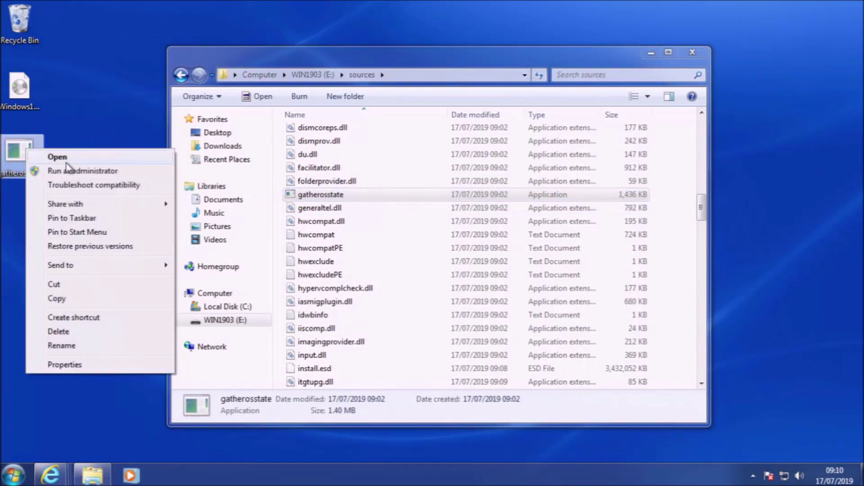
{"action": "left_click", "coordinate": [649, 52]}
{"action": "right_click", "coordinate": [10, 162]}
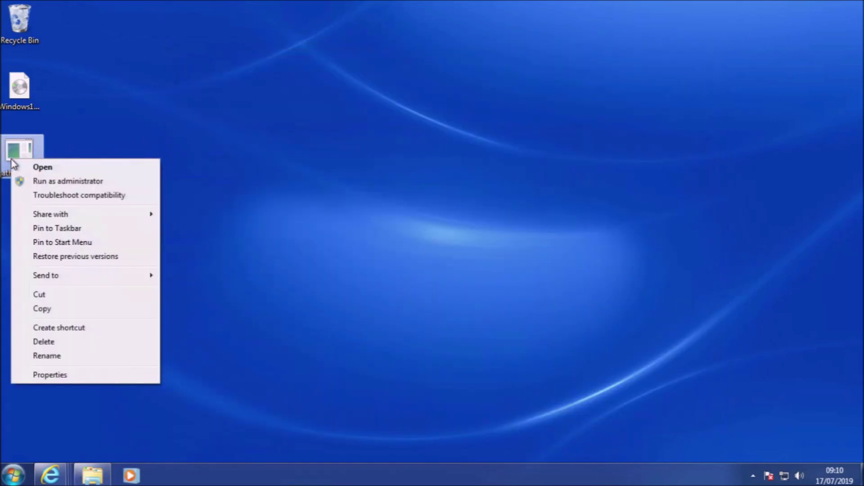
{"action": "left_click", "coordinate": [48, 182]}
{"action": "left_click", "coordinate": [500, 267]}
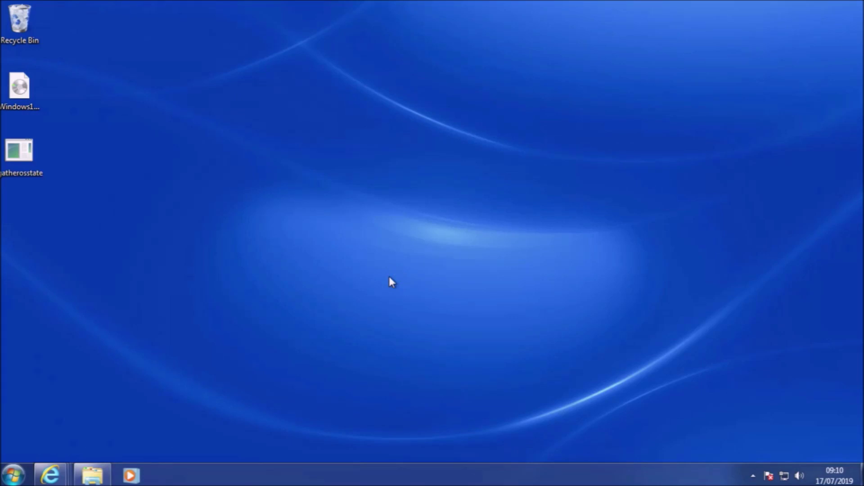
Search for 'notepad++' in a new Internet Explorer tab
{"action": "mouse_move", "coordinate": [50, 475]}
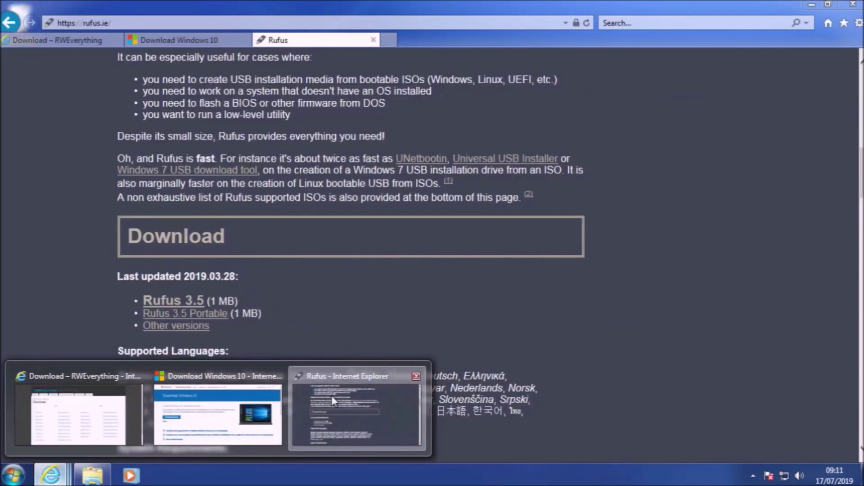
{"action": "left_click", "coordinate": [331, 395]}
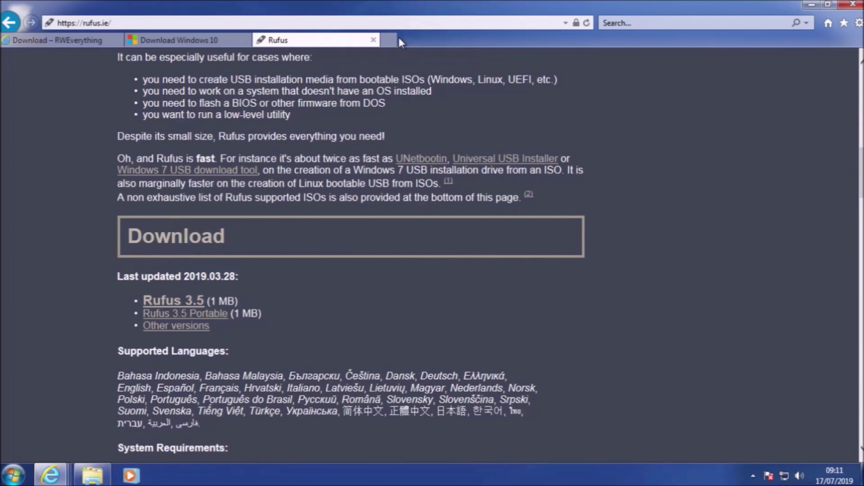
{"action": "left_click", "coordinate": [398, 40]}
{"action": "type", "text": "not"}
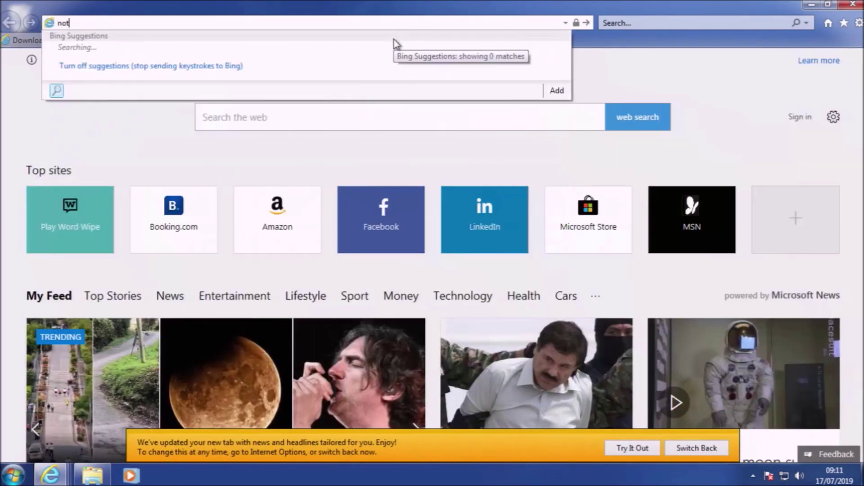
{"action": "type", "text": "epad"}
{"action": "type", "text": "++"}
{"action": "key", "text": "Return"}
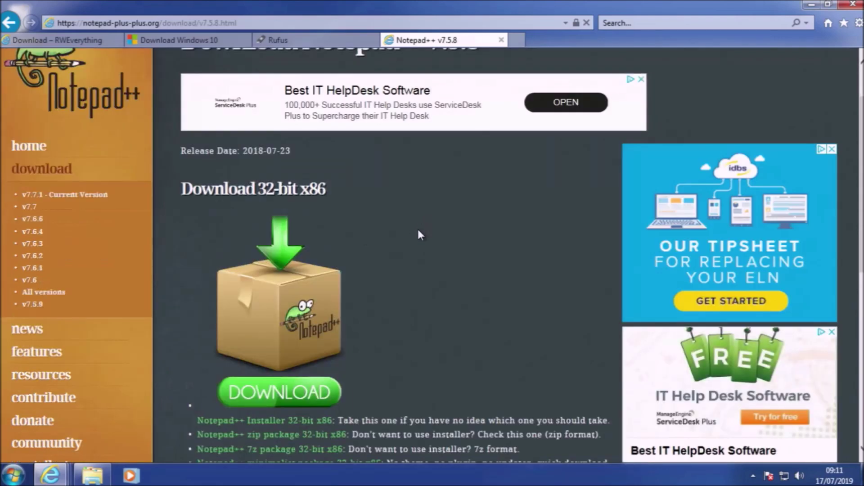
Save the 64-bit Notepad++ 7.5.8 installer and minimize the browser to show Downloads
{"action": "scroll", "coordinate": [353, 155], "scroll_direction": "down", "scroll_amount": 4}
{"action": "scroll", "coordinate": [354, 156], "scroll_direction": "down", "scroll_amount": 3}
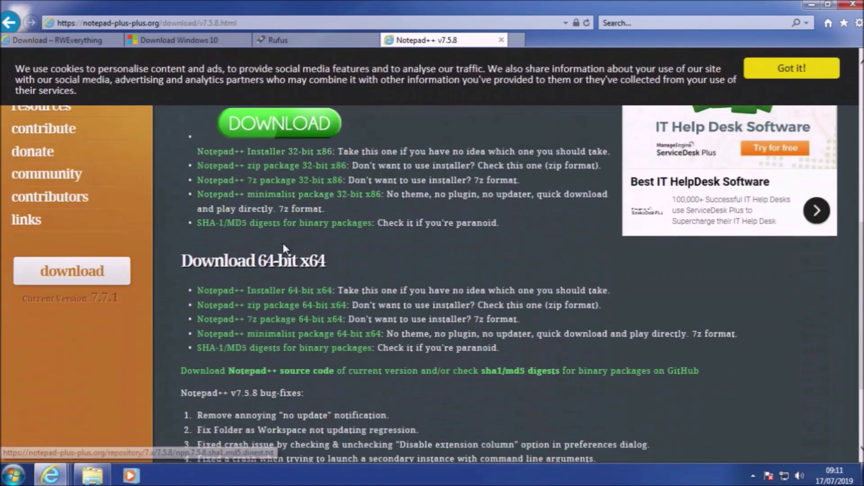
{"action": "left_click", "coordinate": [278, 292]}
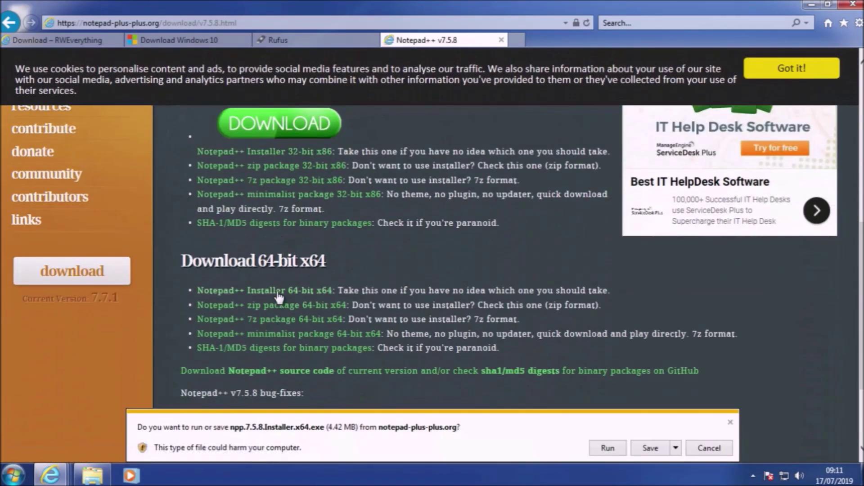
{"action": "left_click", "coordinate": [642, 448]}
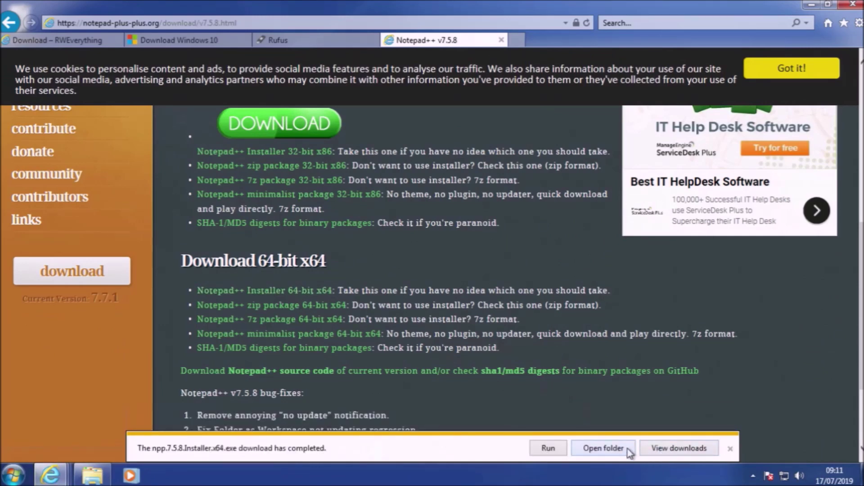
{"action": "left_click", "coordinate": [628, 449]}
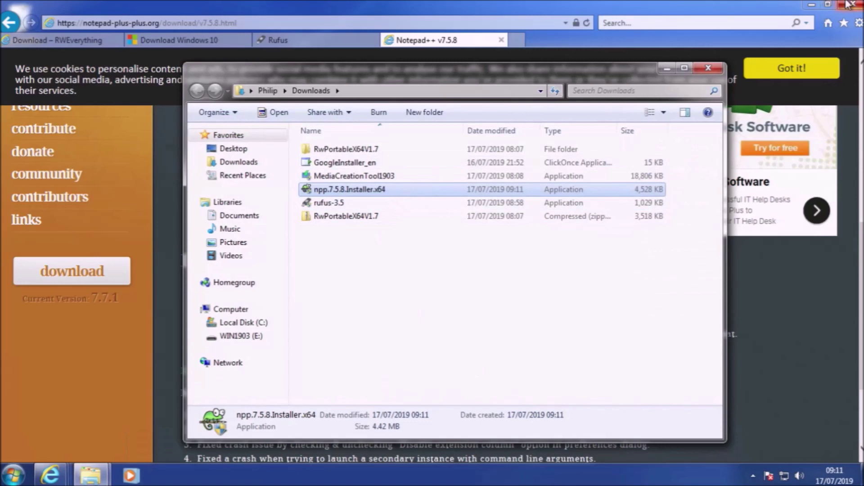
{"action": "left_click", "coordinate": [812, 4]}
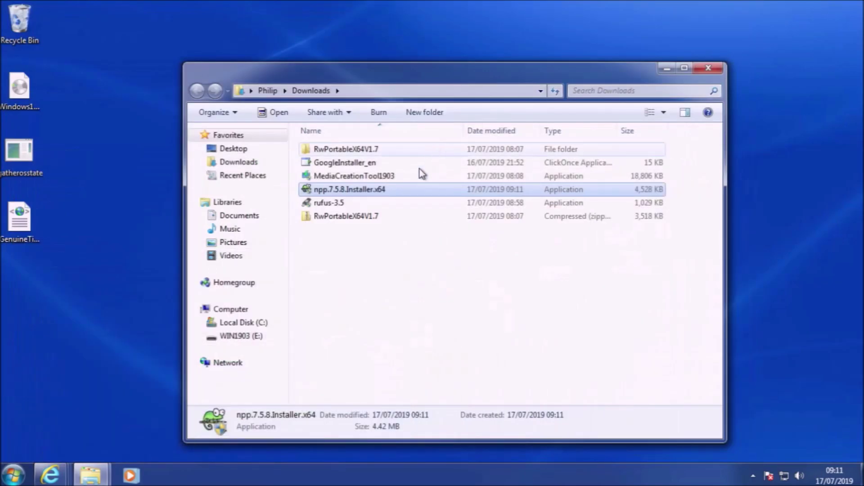
Start the npp.7.5.8.Installer.x64 with admin approval and English as installer language
{"action": "double_click", "coordinate": [412, 189]}
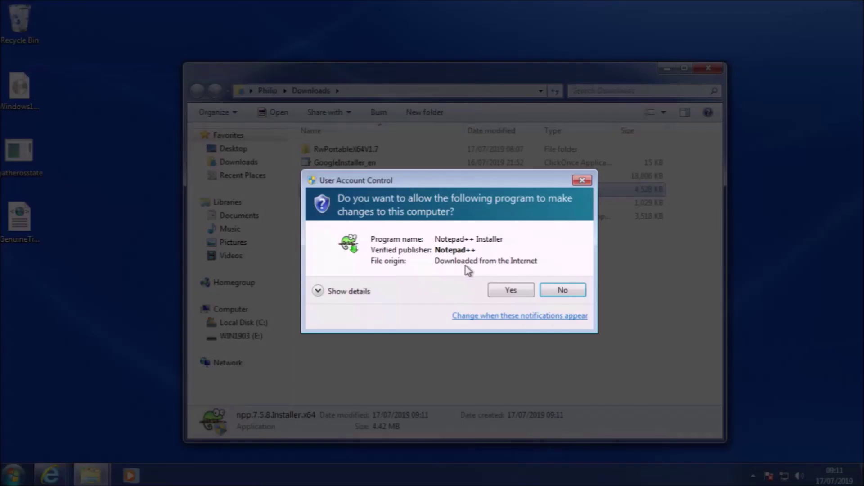
{"action": "left_click", "coordinate": [512, 290]}
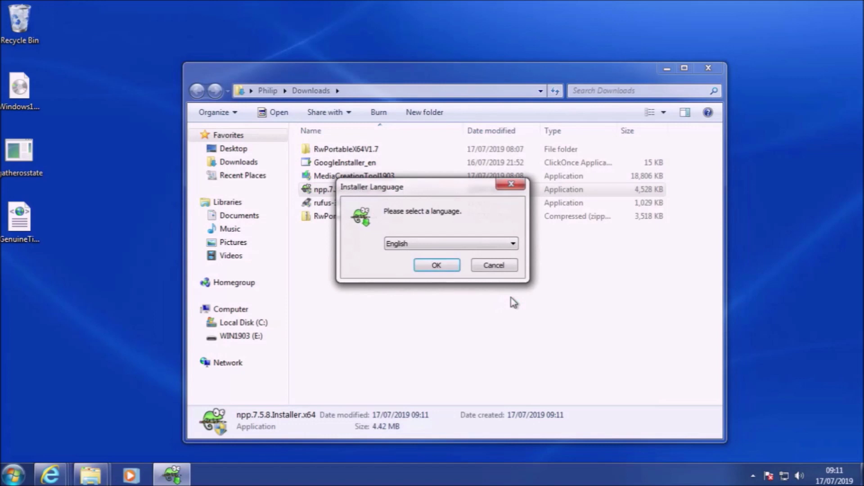
{"action": "left_click", "coordinate": [450, 270]}
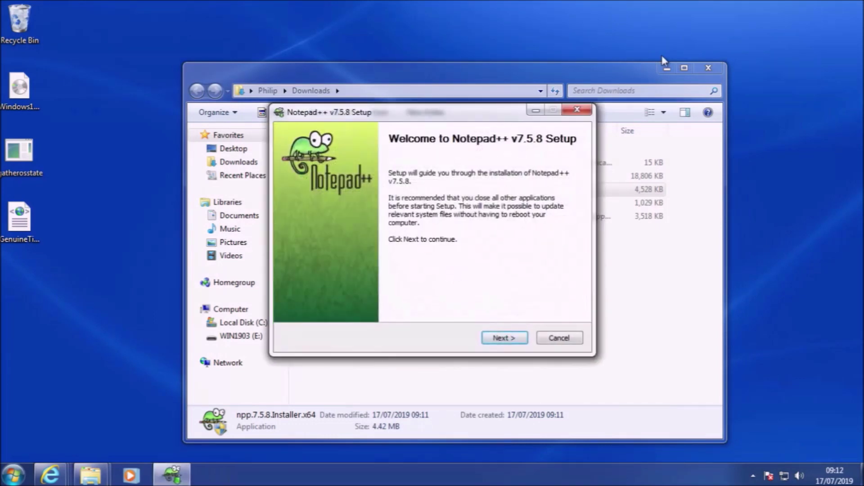
{"action": "left_click", "coordinate": [667, 69]}
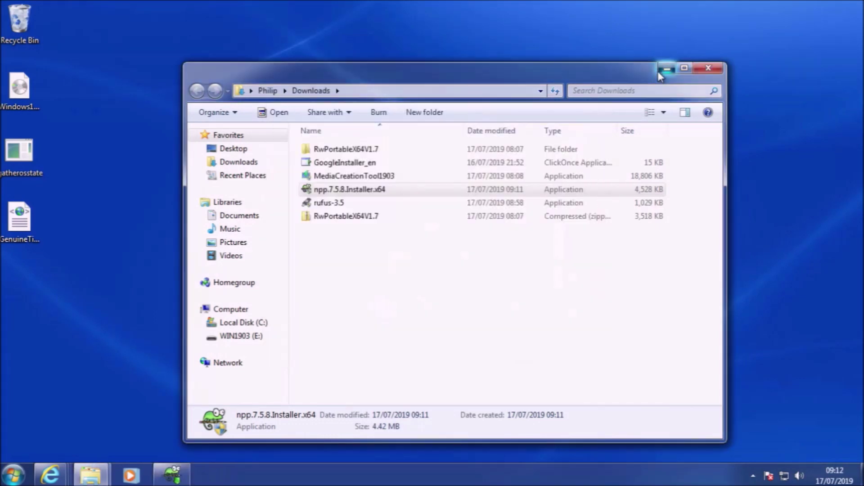
Accept the licence, keep default location and components, install, and launch Notepad++
{"action": "left_click", "coordinate": [517, 339]}
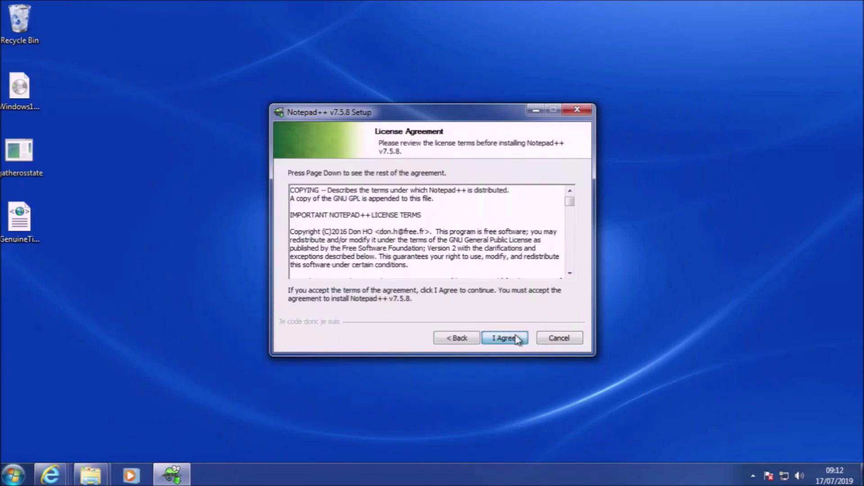
{"action": "left_click", "coordinate": [517, 338]}
{"action": "left_click", "coordinate": [517, 338]}
{"action": "left_click", "coordinate": [516, 339]}
{"action": "left_click", "coordinate": [517, 339]}
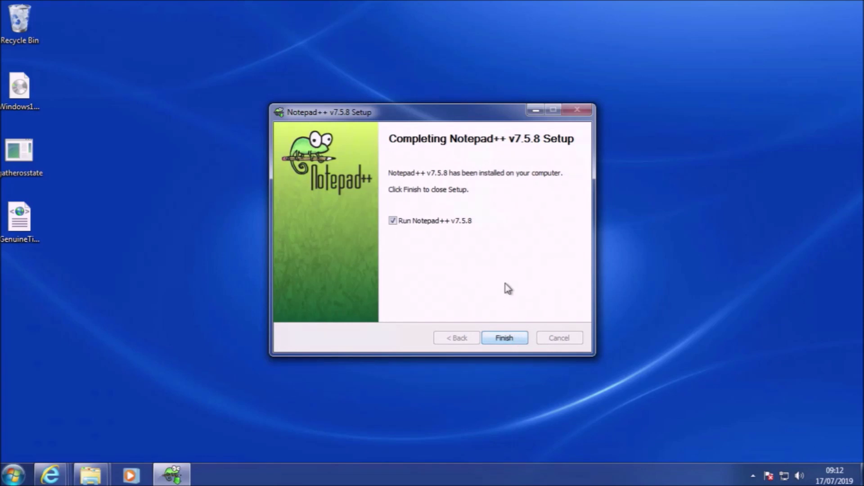
{"action": "left_click", "coordinate": [501, 338]}
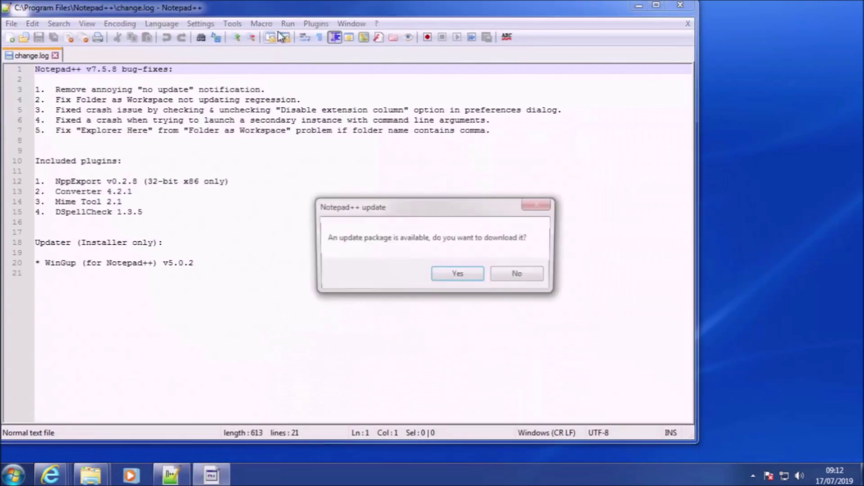
Decline the Notepad++ update offer and close the change.log tab
{"action": "left_click", "coordinate": [507, 277]}
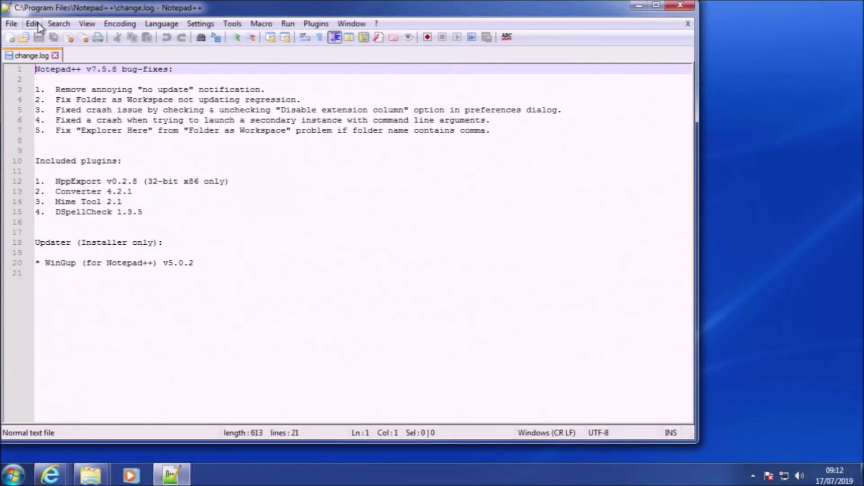
{"action": "left_click", "coordinate": [55, 56]}
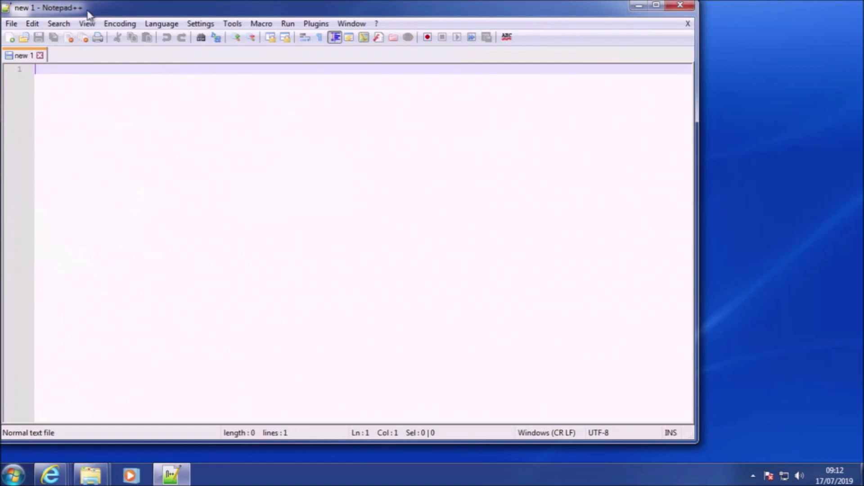
{"action": "left_click_drag", "start_coordinate": [89, 13], "coordinate": [209, 14]}
Open GenuineTicket.xml from the desktop, scroll across its XML, then close Notepad++
{"action": "left_click_drag", "start_coordinate": [31, 223], "coordinate": [366, 221]}
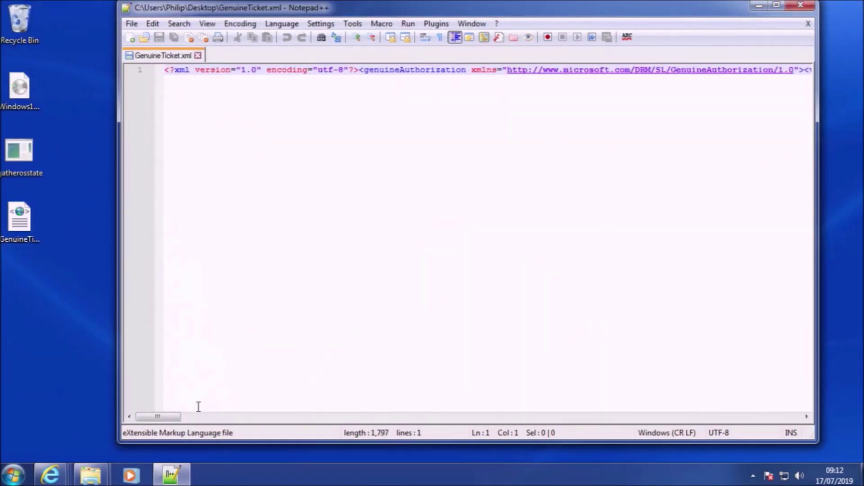
{"action": "left_click_drag", "start_coordinate": [176, 415], "coordinate": [494, 418]}
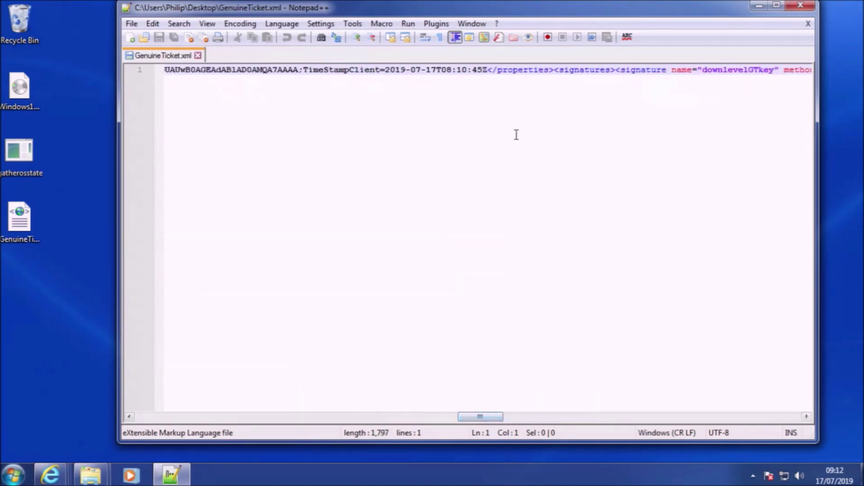
{"action": "left_click", "coordinate": [805, 7]}
Back in the sources Explorer window, go up to WIN1903 (E:) and drop GenuineTicket.xml there
{"action": "mouse_move", "coordinate": [90, 475]}
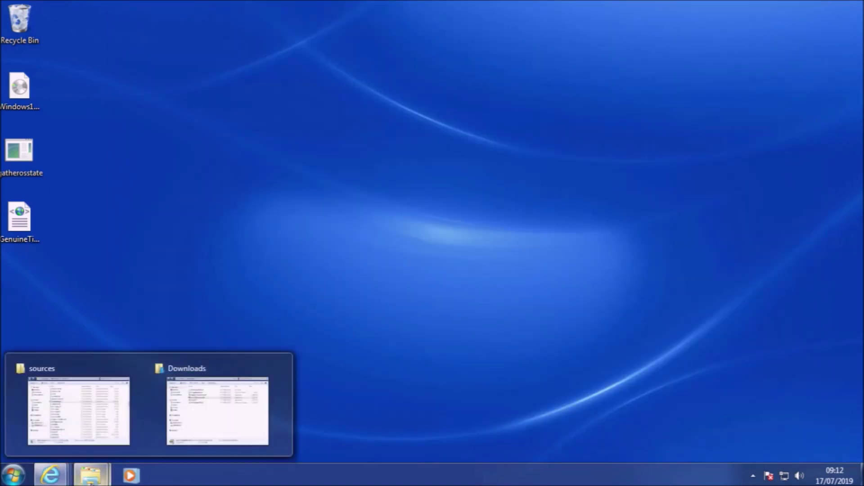
{"action": "left_click", "coordinate": [72, 408]}
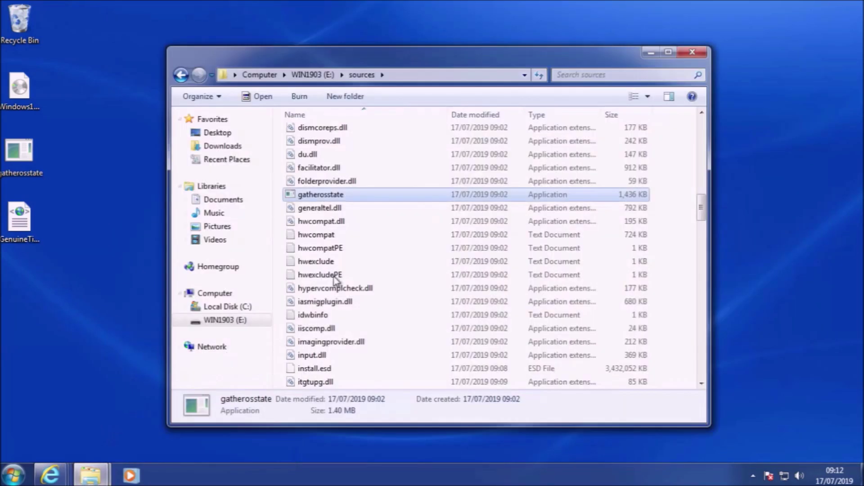
{"action": "left_click", "coordinate": [313, 74]}
{"action": "left_click_drag", "start_coordinate": [31, 231], "coordinate": [531, 391]}
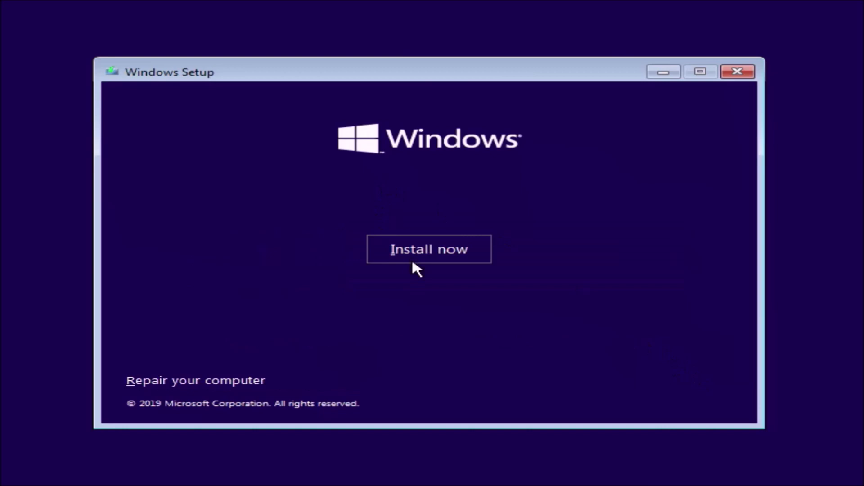
Choose Install now with no product key, select the Windows 10 Pro edition, and accept the licence terms
{"action": "left_click", "coordinate": [413, 261]}
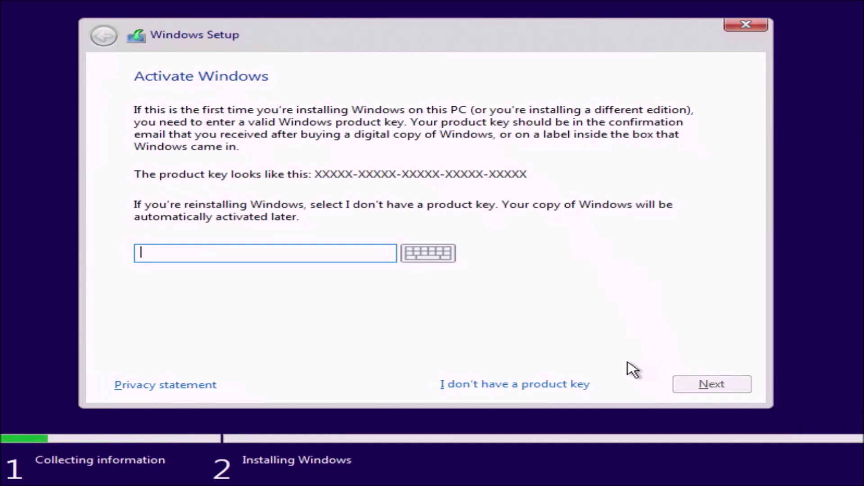
{"action": "left_click", "coordinate": [579, 385]}
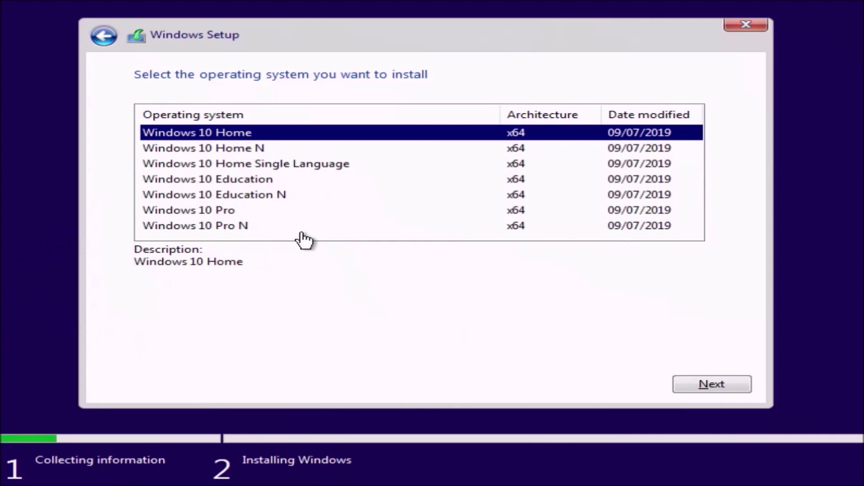
{"action": "left_click", "coordinate": [295, 212]}
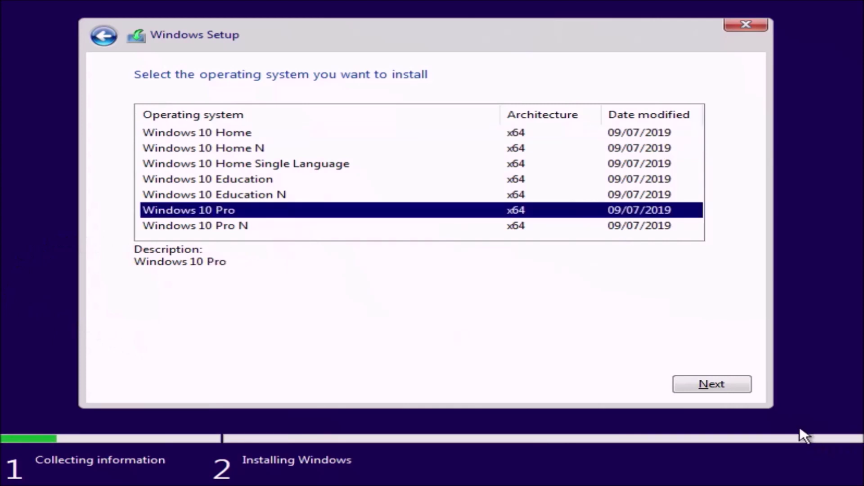
{"action": "left_click", "coordinate": [749, 382]}
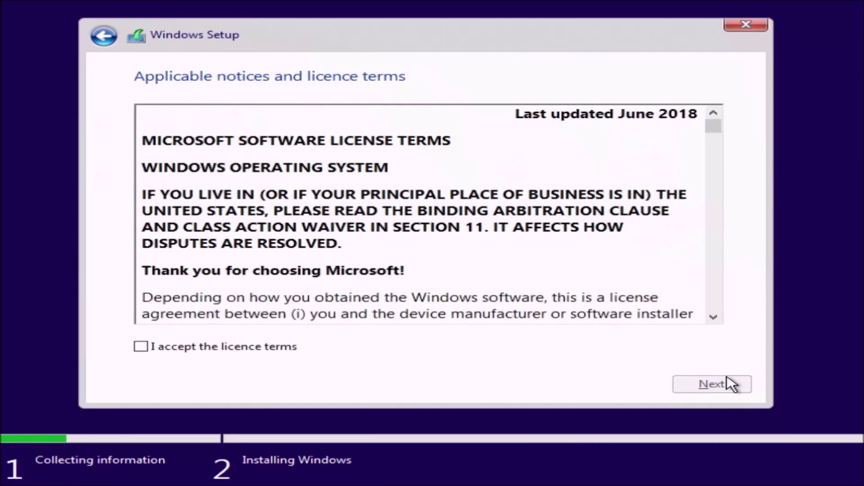
{"action": "left_click", "coordinate": [236, 351]}
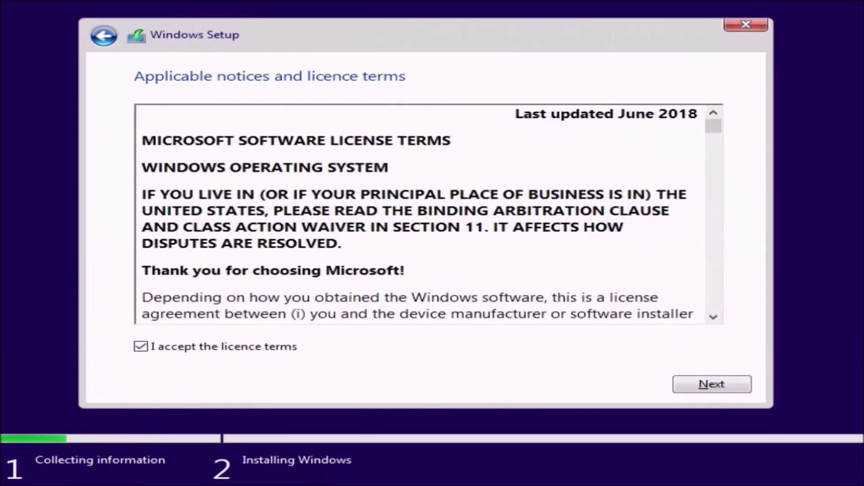
{"action": "left_click", "coordinate": [720, 383]}
Pick Custom install and delete the 100 MB, 128 MB and 232.7 GB Drive 0 partitions
{"action": "left_click", "coordinate": [572, 245]}
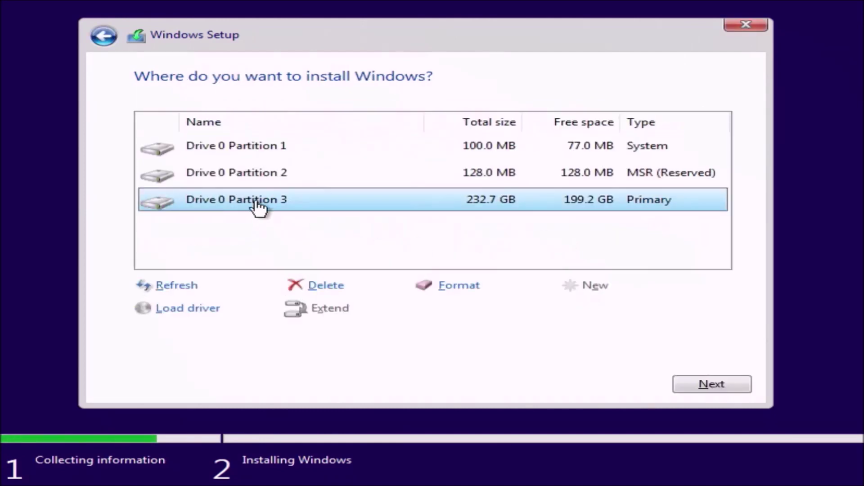
{"action": "left_click", "coordinate": [245, 152]}
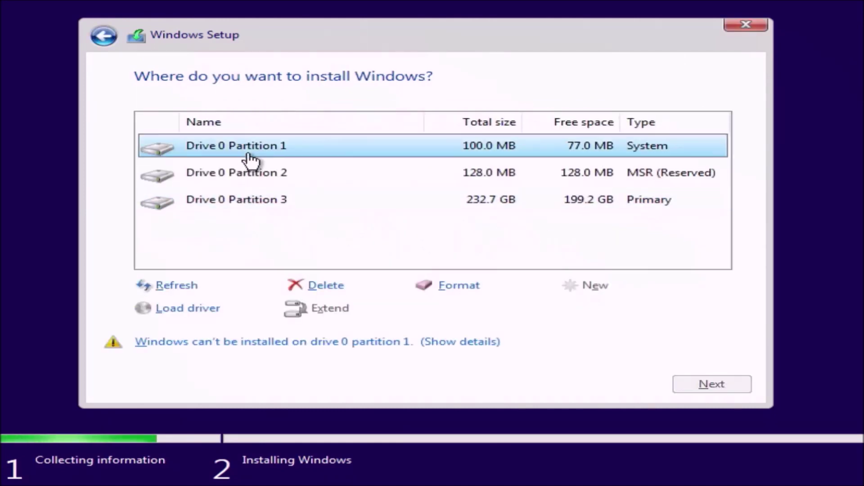
{"action": "left_click", "coordinate": [330, 286]}
{"action": "left_click", "coordinate": [574, 309]}
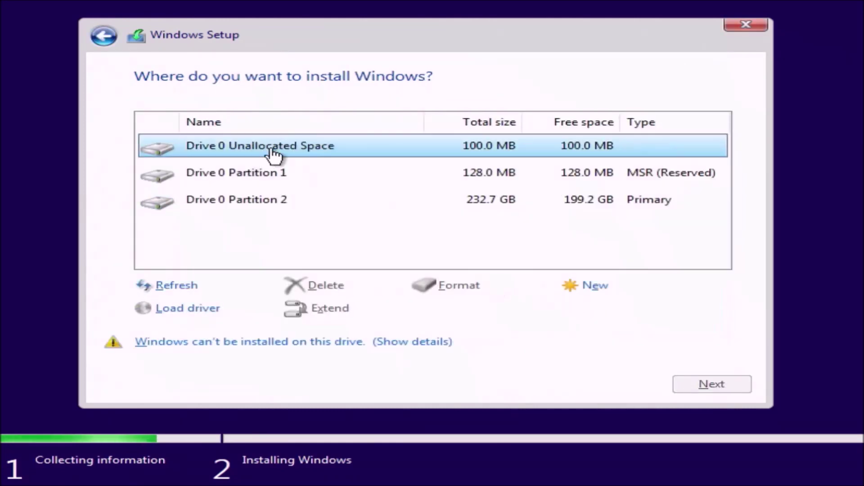
{"action": "left_click", "coordinate": [264, 173]}
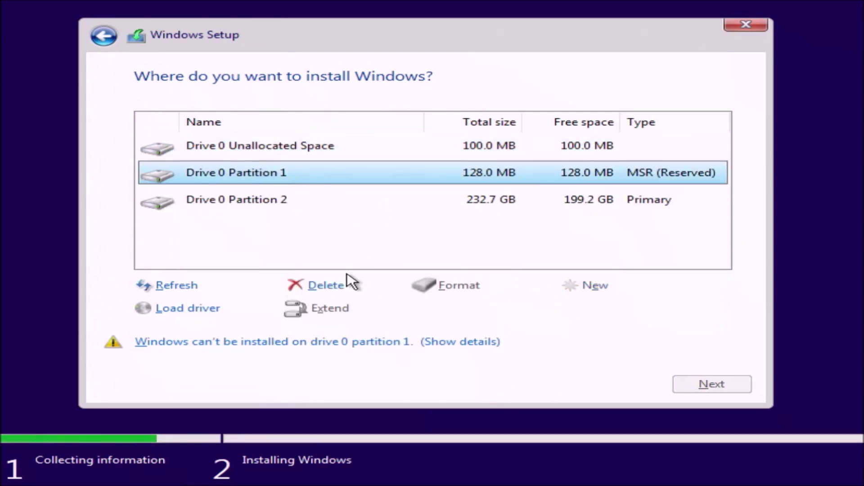
{"action": "left_click", "coordinate": [343, 284]}
{"action": "left_click", "coordinate": [564, 310]}
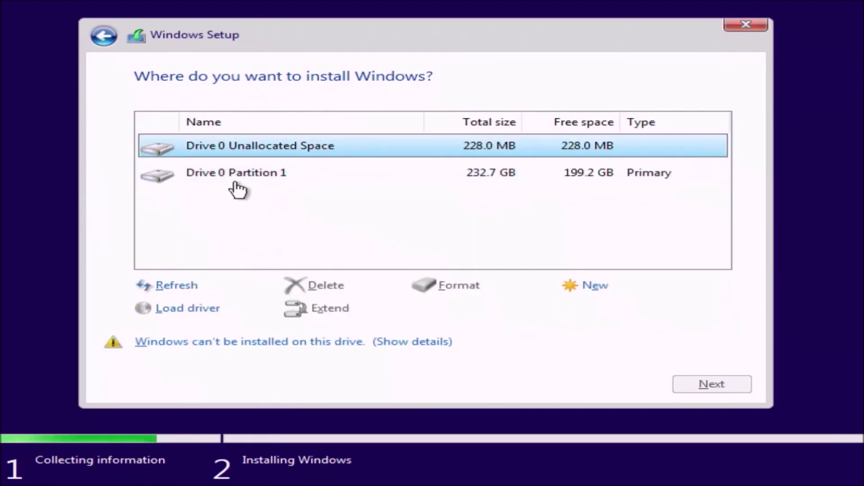
{"action": "left_click", "coordinate": [239, 184]}
{"action": "left_click", "coordinate": [310, 285]}
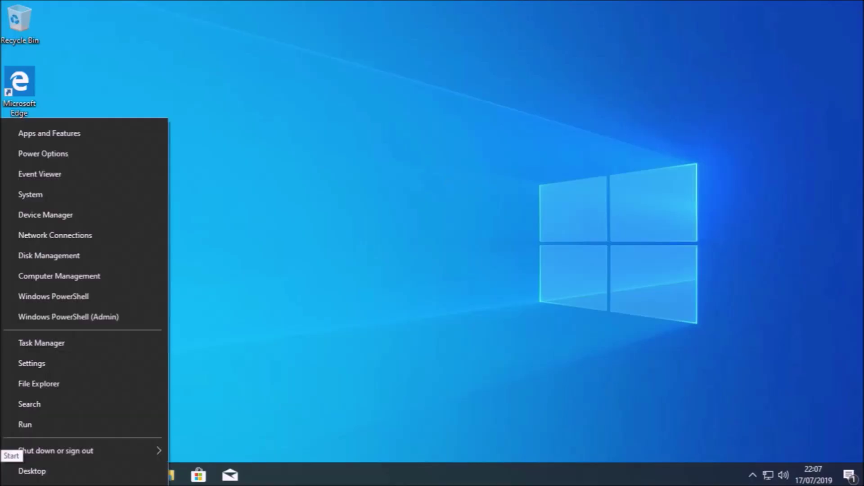
{"action": "left_click", "coordinate": [92, 362]}
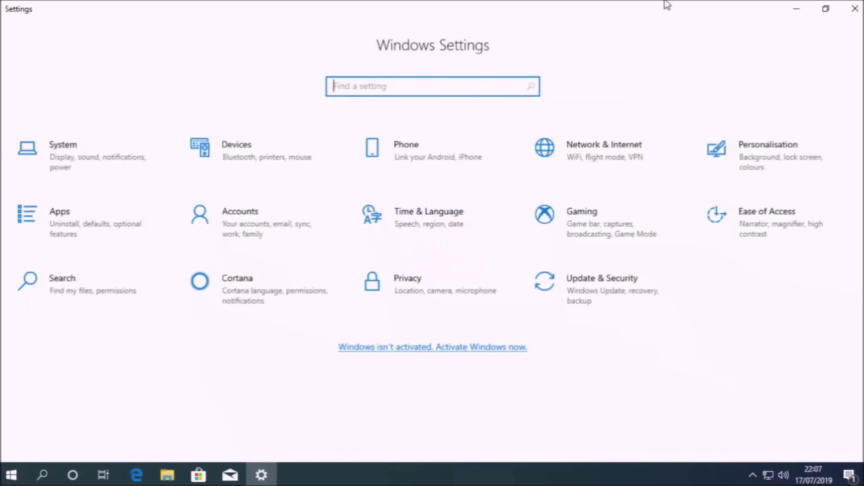
{"action": "left_click", "coordinate": [626, 297]}
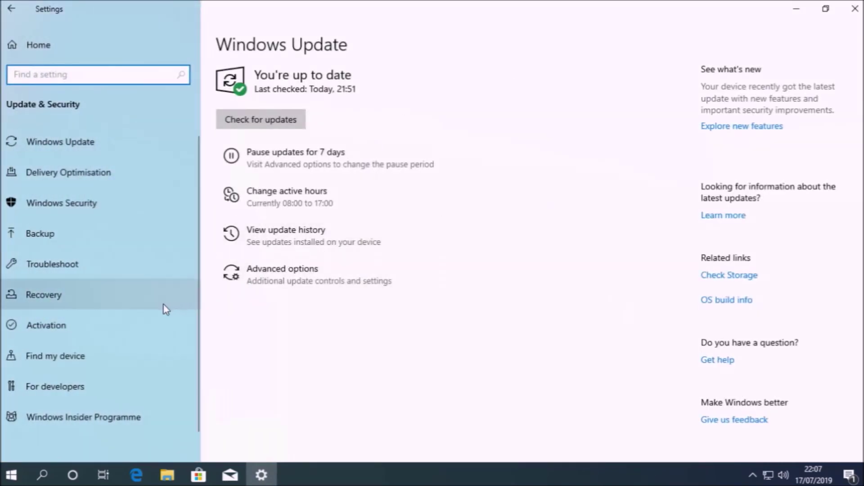
{"action": "left_click", "coordinate": [136, 324]}
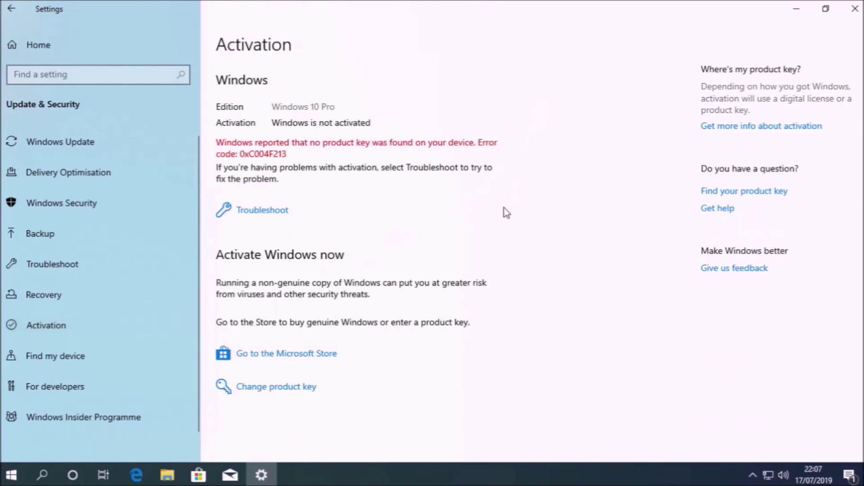
{"action": "left_click", "coordinate": [303, 390]}
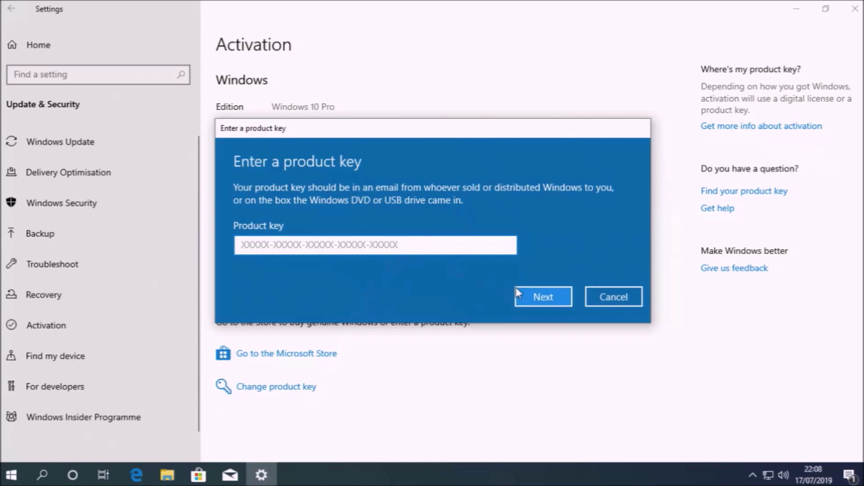
{"action": "left_click", "coordinate": [614, 299]}
{"action": "left_click", "coordinate": [855, 9]}
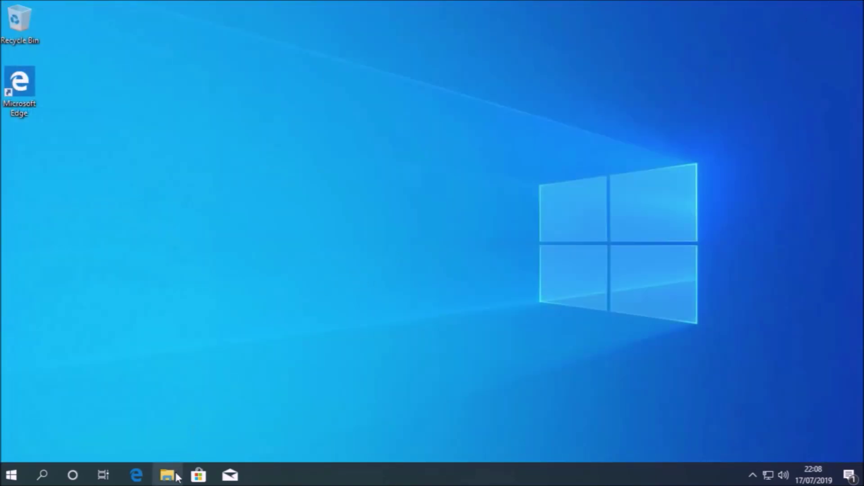
In File Explorer, go to c:\programdata\microsoft\windows\clipsvc\genuineticket
{"action": "left_click", "coordinate": [173, 475]}
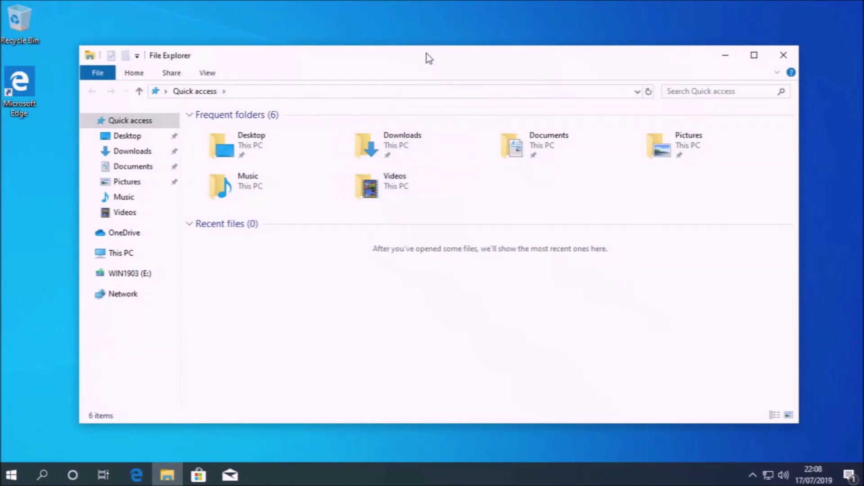
{"action": "left_click", "coordinate": [420, 91]}
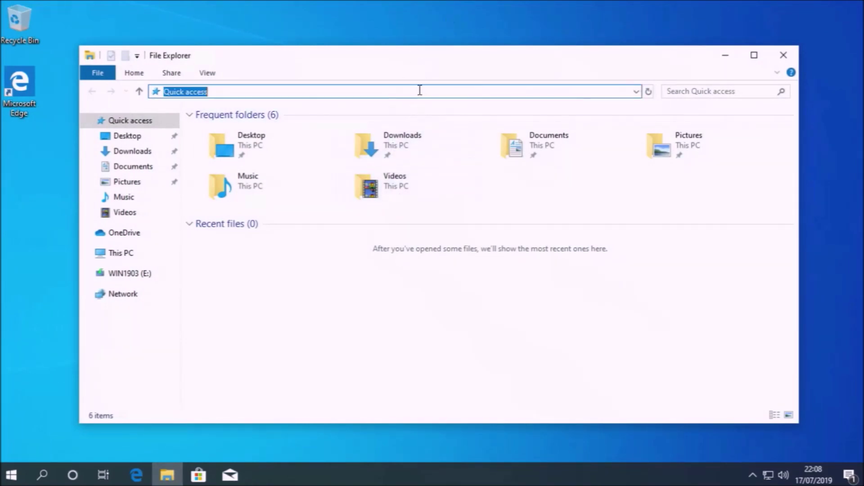
{"action": "type", "text": "c:\\p"}
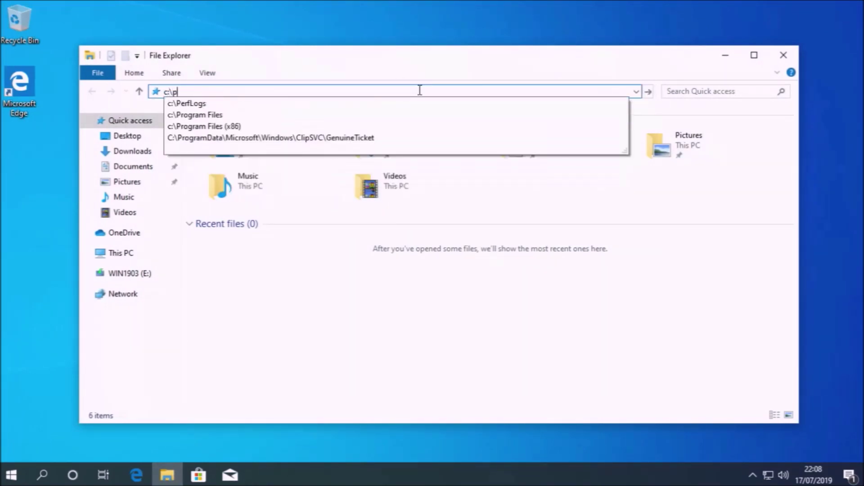
{"action": "type", "text": "rogramdata"}
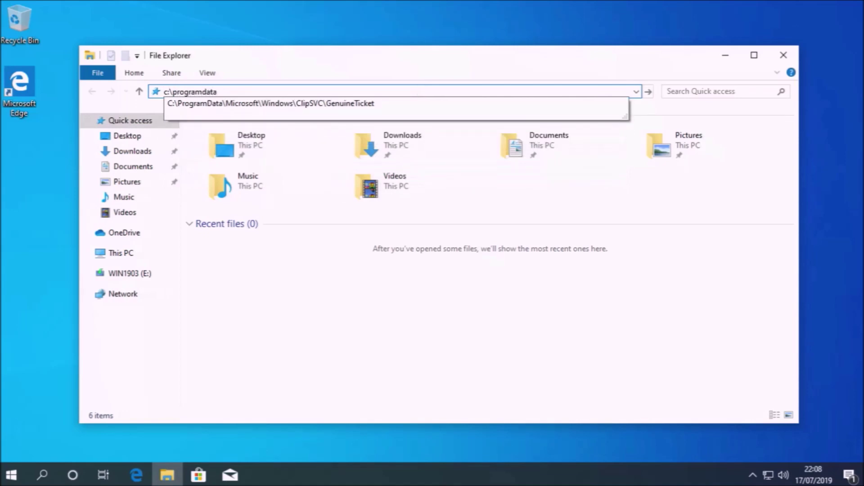
{"action": "type", "text": "\\microsoft"}
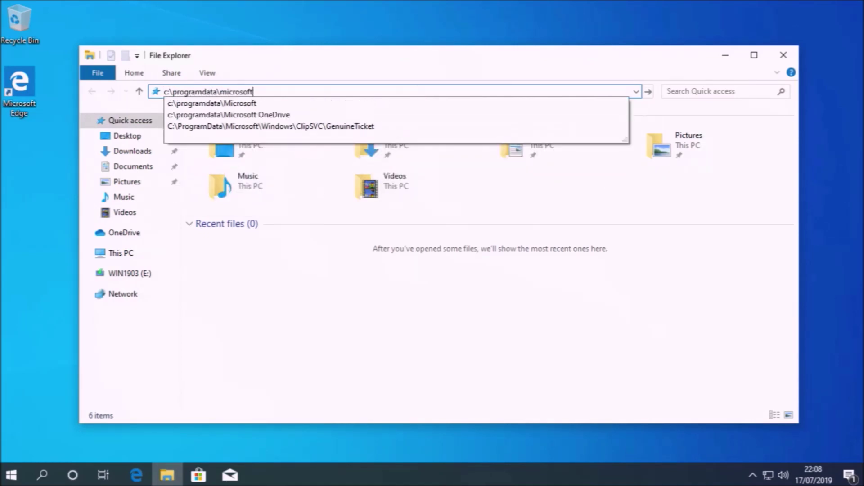
{"action": "type", "text": "\\windo"}
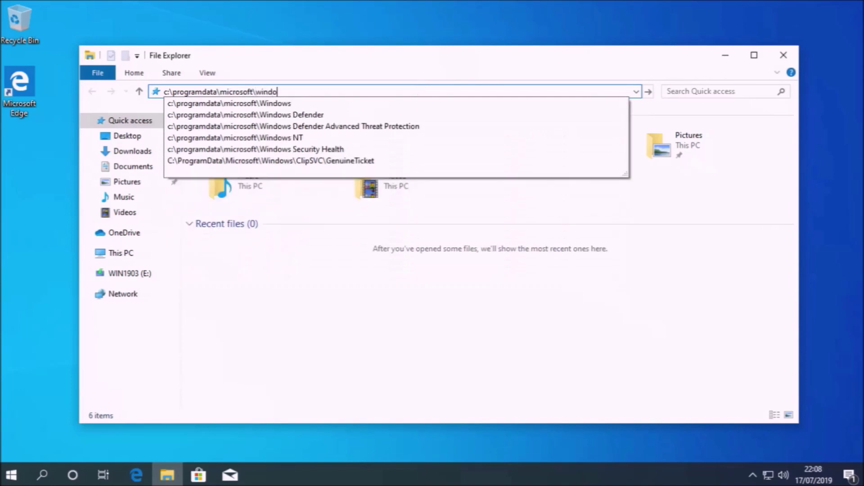
{"action": "type", "text": "ws\\clipsvc"}
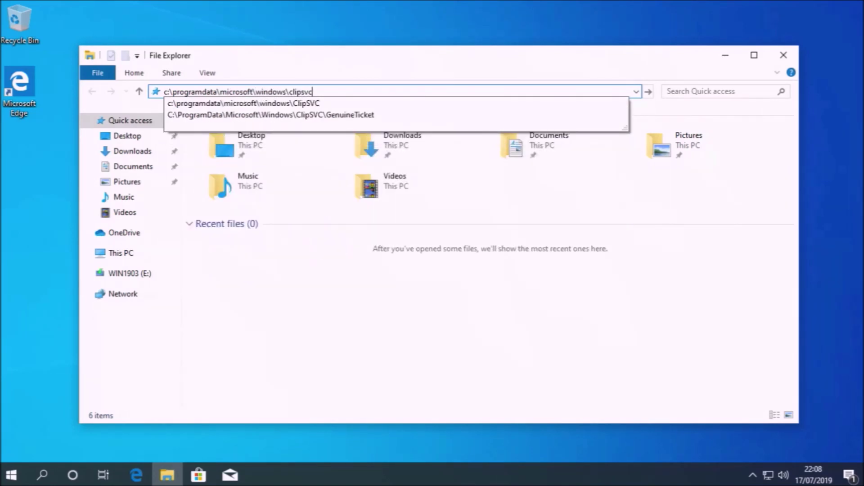
{"action": "type", "text": "\\genuineticket"}
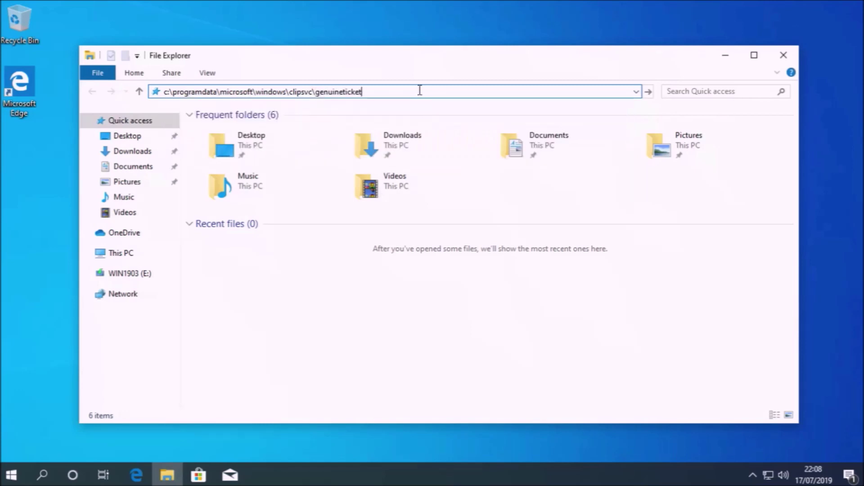
{"action": "key", "text": "Return"}
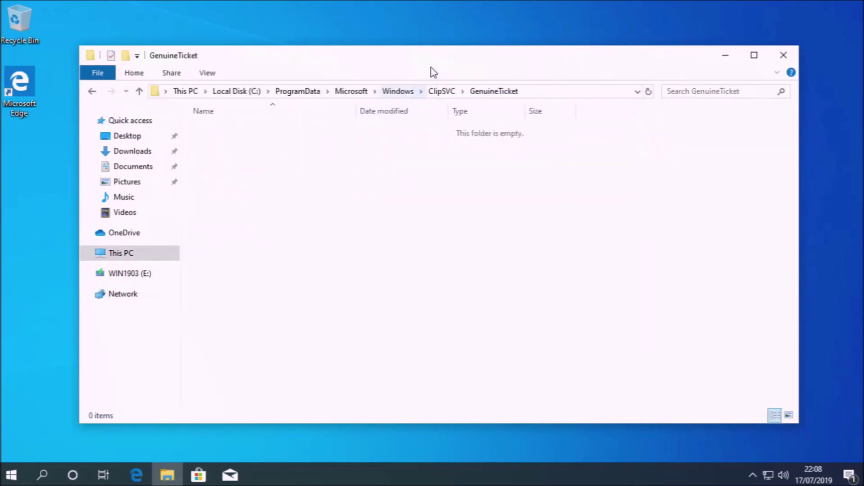
Snap the GenuineTicket folder to the right half and a second Explorer window to the left
{"action": "left_click_drag", "start_coordinate": [436, 64], "coordinate": [863, 163]}
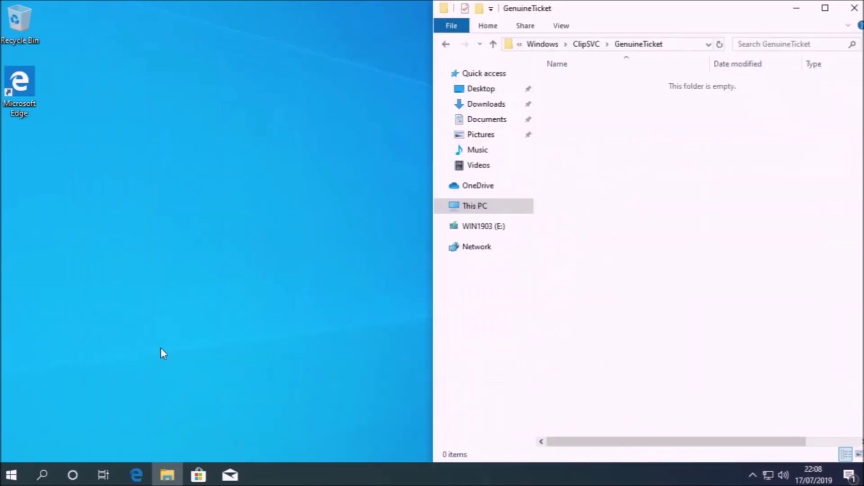
{"action": "key", "text": "super+e"}
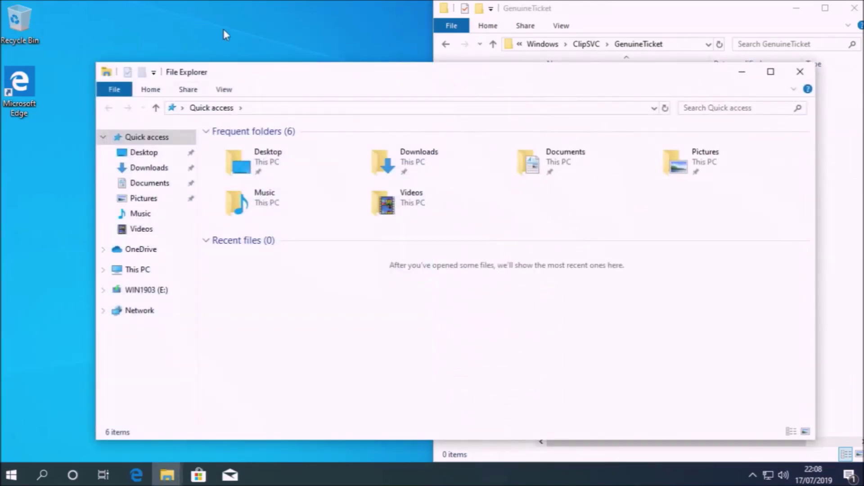
{"action": "left_click_drag", "start_coordinate": [272, 77], "coordinate": [0, 90]}
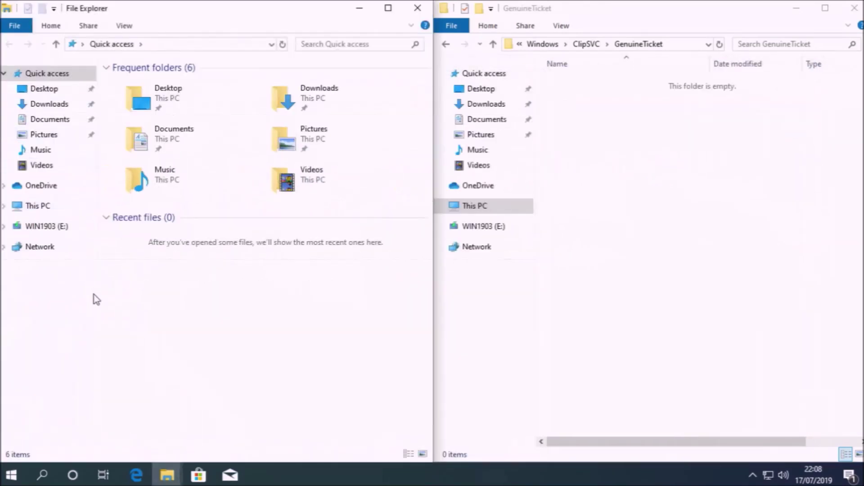
Copy GenuineTicket.xml from WIN1903 (E:) into the GenuineTicket folder, granting administrator permission
{"action": "left_click", "coordinate": [72, 231]}
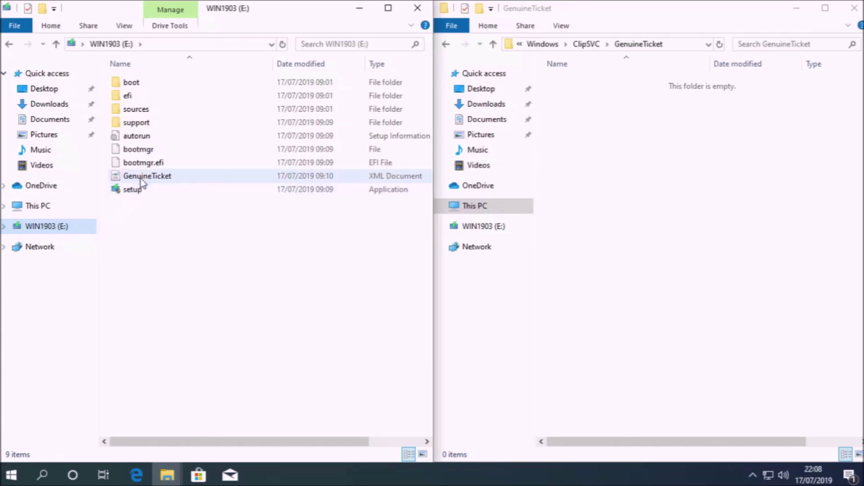
{"action": "left_click_drag", "start_coordinate": [143, 181], "coordinate": [791, 214]}
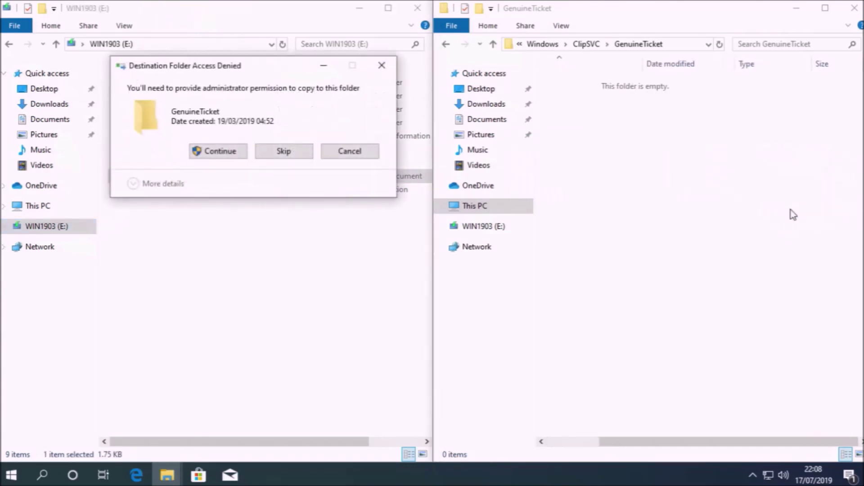
{"action": "left_click", "coordinate": [198, 157]}
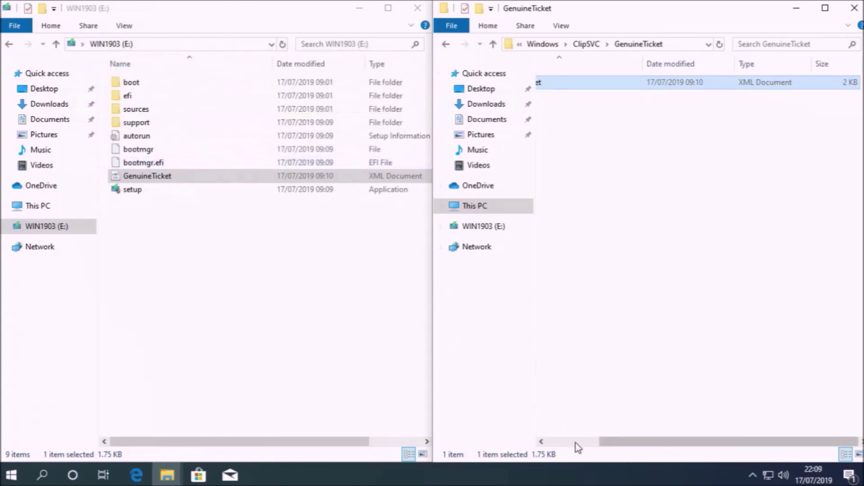
{"action": "left_click_drag", "start_coordinate": [578, 447], "coordinate": [527, 447]}
{"action": "right_click", "coordinate": [11, 475]}
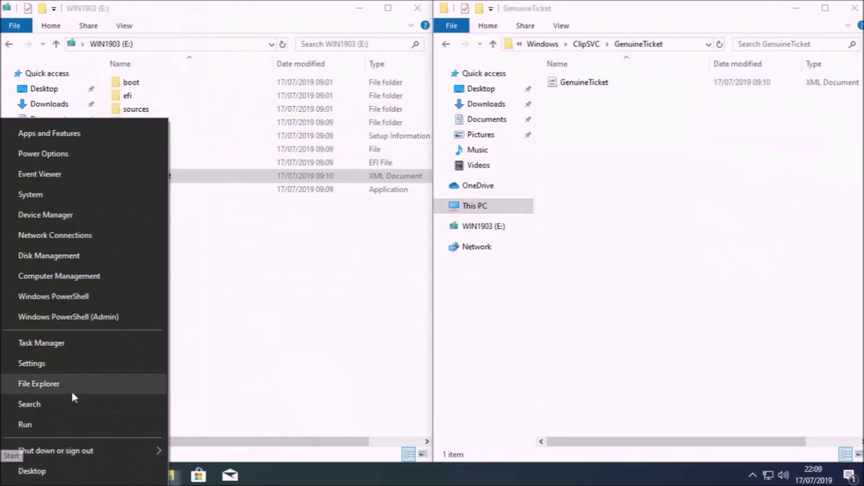
Restart the computer from the Win+X shut down or sign out menu
{"action": "left_click", "coordinate": [85, 368]}
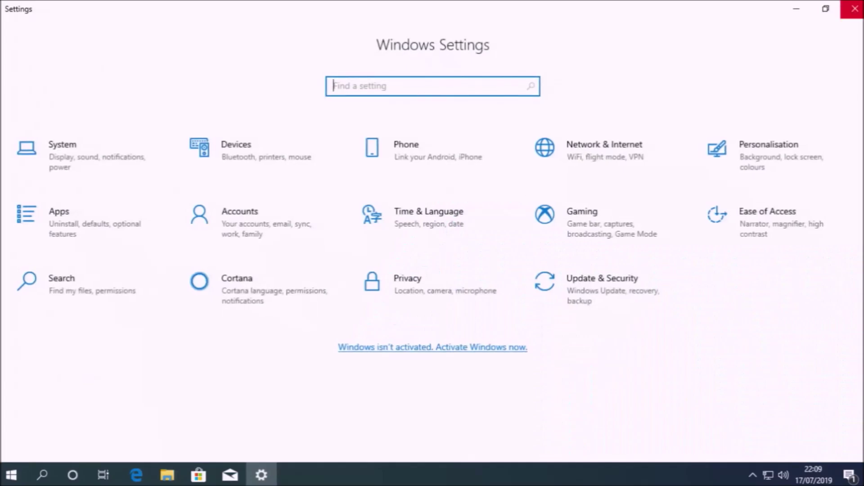
{"action": "left_click", "coordinate": [854, 8]}
{"action": "right_click", "coordinate": [11, 475]}
{"action": "mouse_move", "coordinate": [166, 444]}
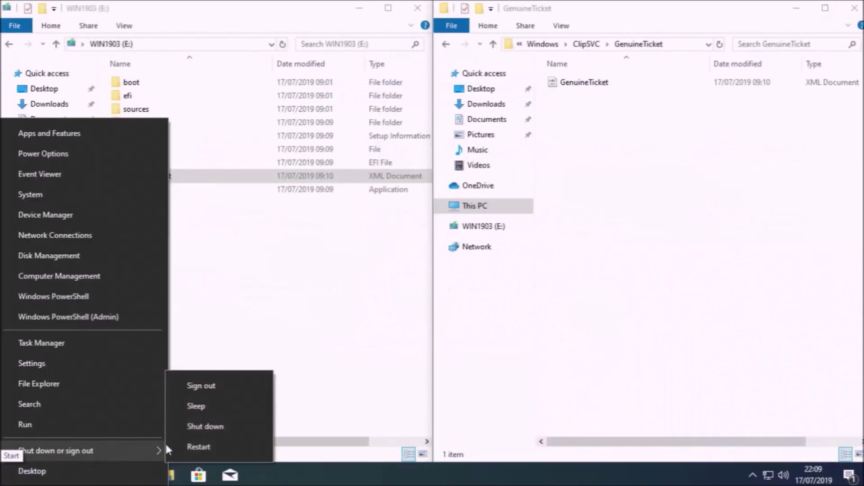
{"action": "left_click", "coordinate": [204, 441]}
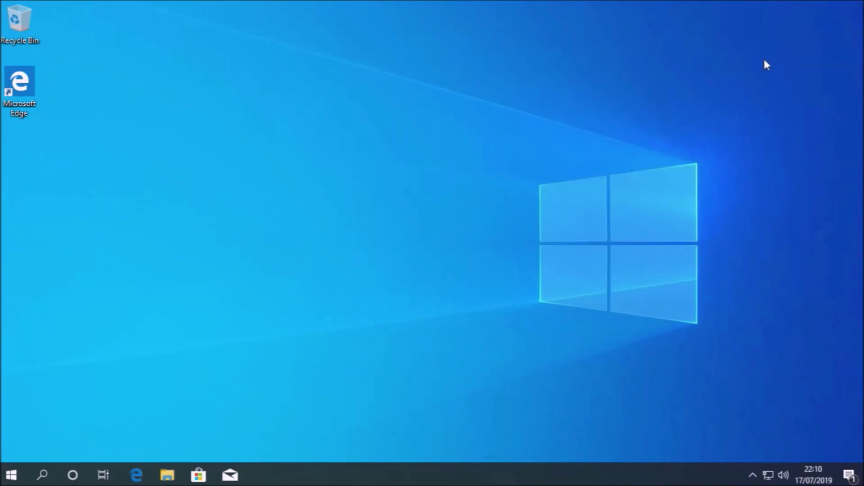
Check Settings > Update & Security > Activation for Windows 10 Pro's digital licence status
{"action": "right_click", "coordinate": [11, 480]}
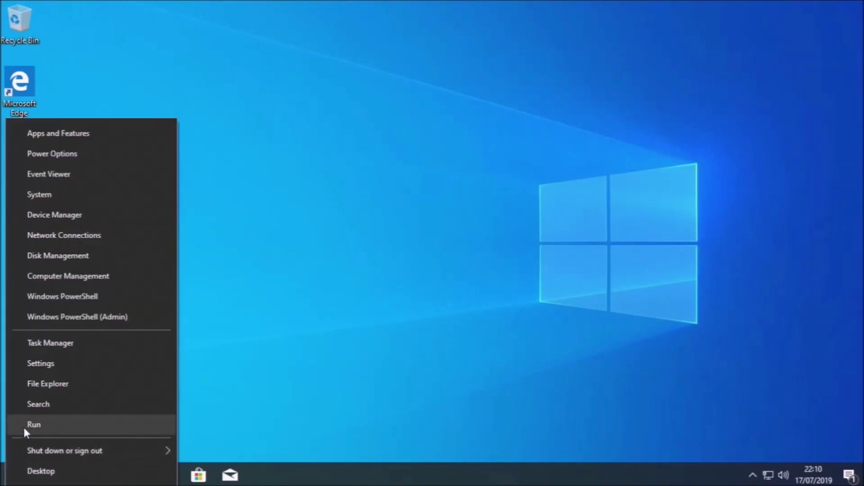
{"action": "left_click", "coordinate": [61, 358]}
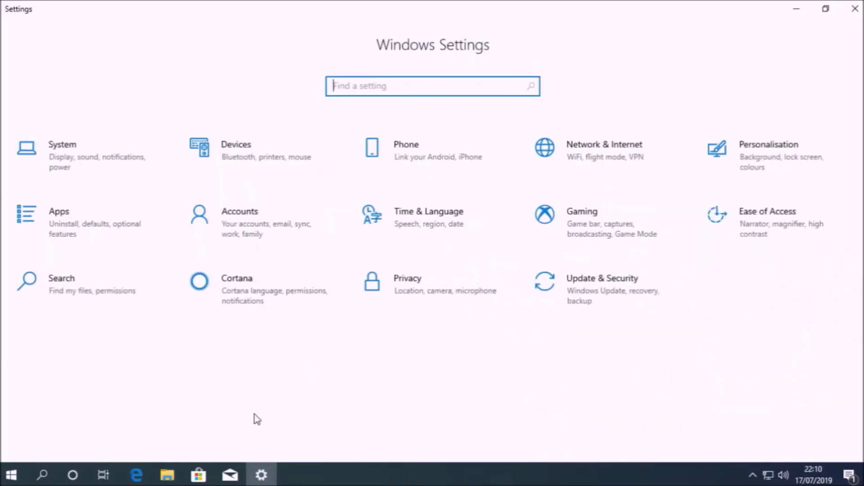
{"action": "left_click", "coordinate": [615, 291]}
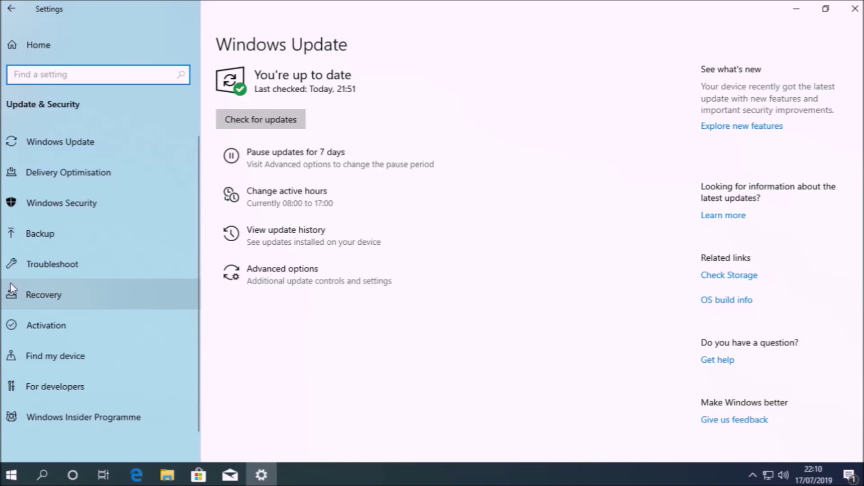
{"action": "left_click", "coordinate": [61, 321]}
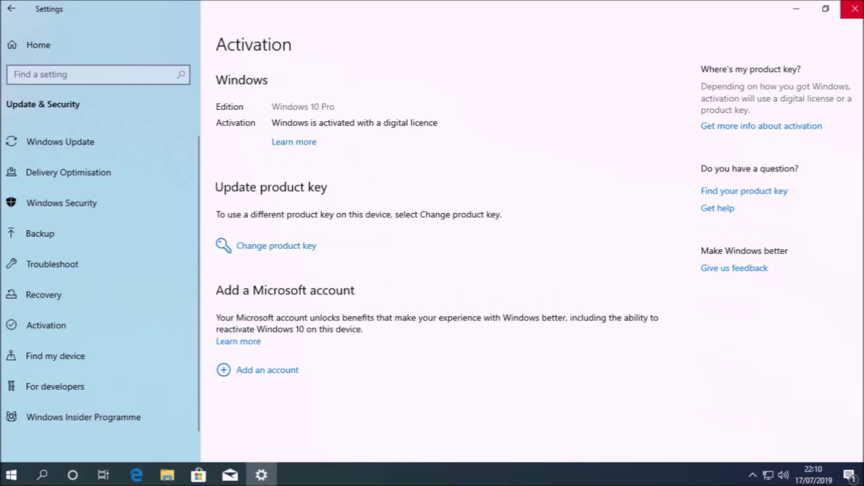
{"action": "left_click", "coordinate": [852, 8]}
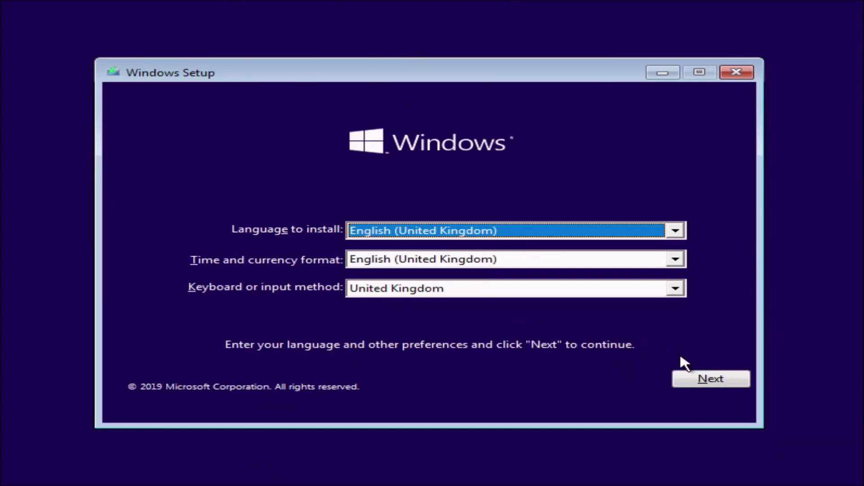
Keep the language and keyboard settings, choose Install now, and skip the product key
{"action": "left_click", "coordinate": [700, 380]}
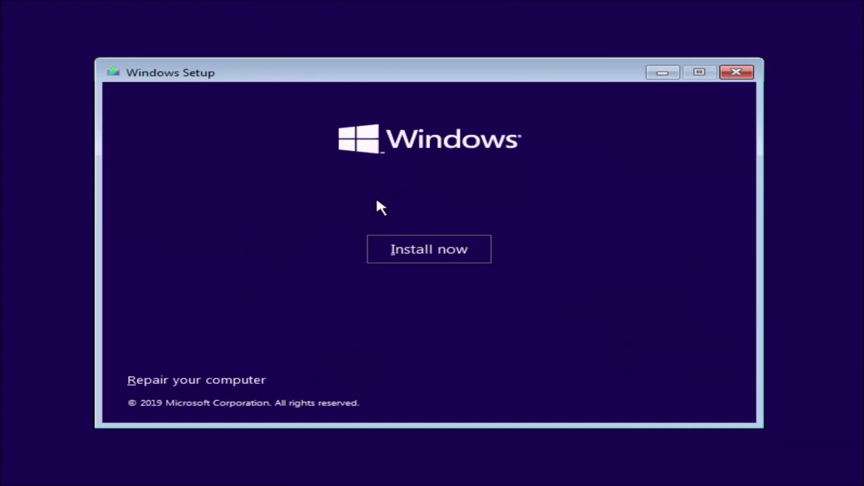
{"action": "left_click", "coordinate": [412, 258]}
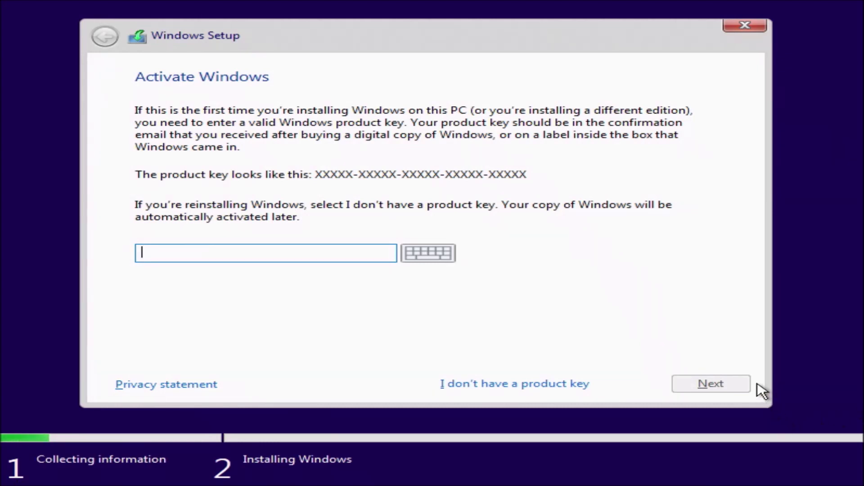
{"action": "left_click", "coordinate": [579, 384]}
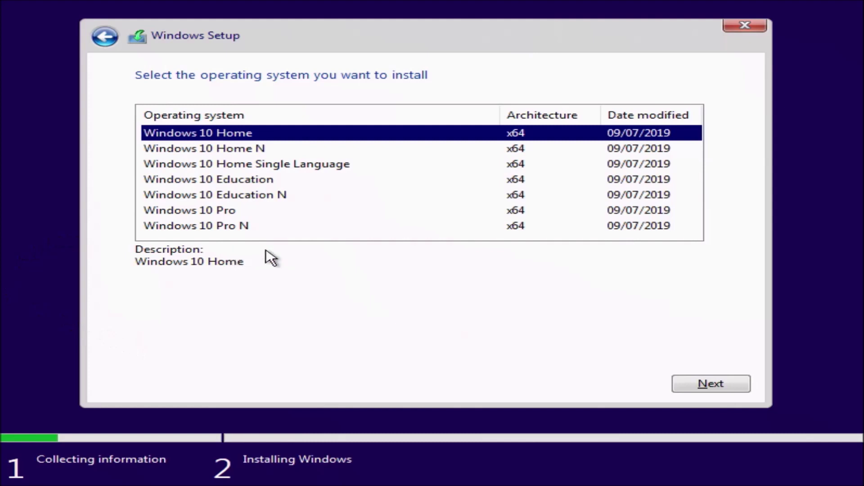
Select Windows 10 Pro, confirm it, and tick I accept the licence terms
{"action": "left_click", "coordinate": [297, 212]}
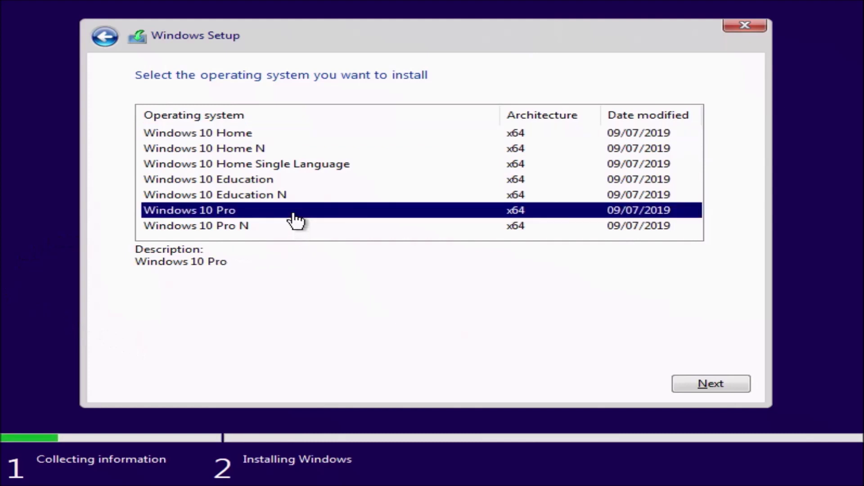
{"action": "left_click", "coordinate": [750, 384]}
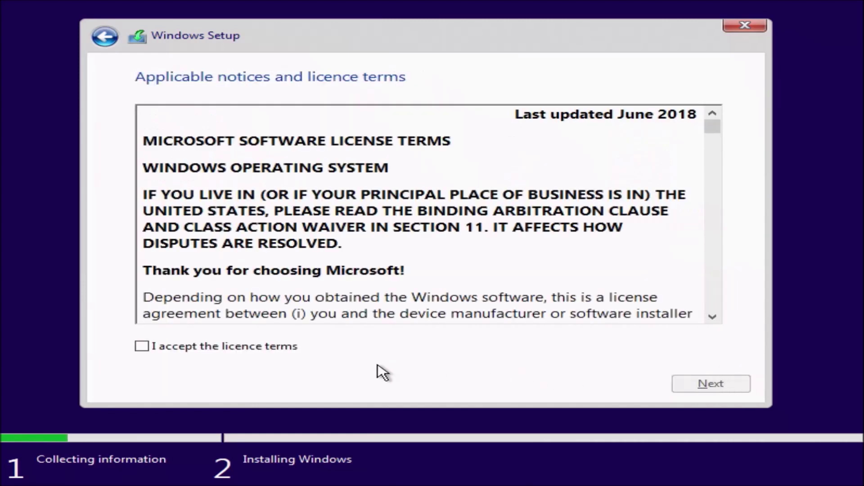
{"action": "left_click", "coordinate": [233, 346]}
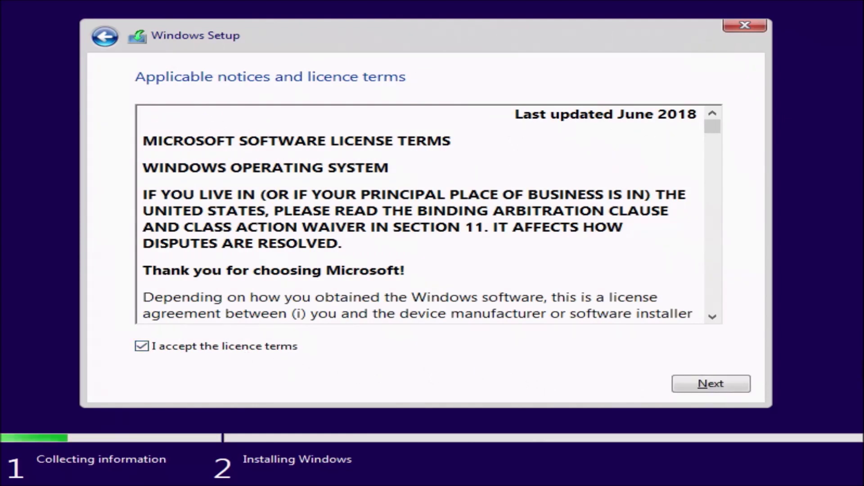